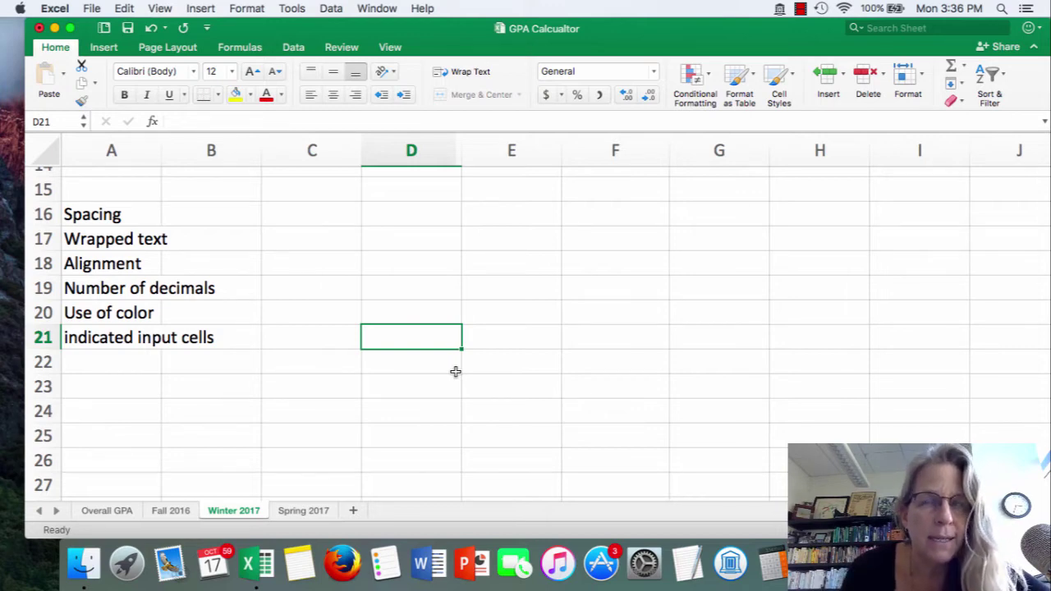
Step: Remove the fill color from the course, units and grade entries in A4:D8
scroll(455, 370, up, 10)
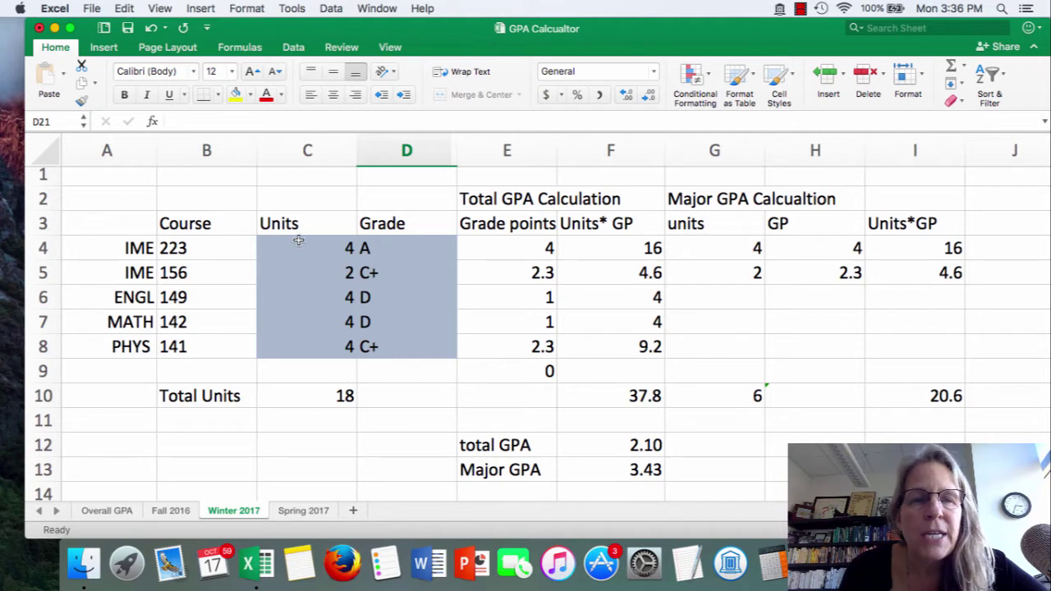
drag(297, 243, 452, 353)
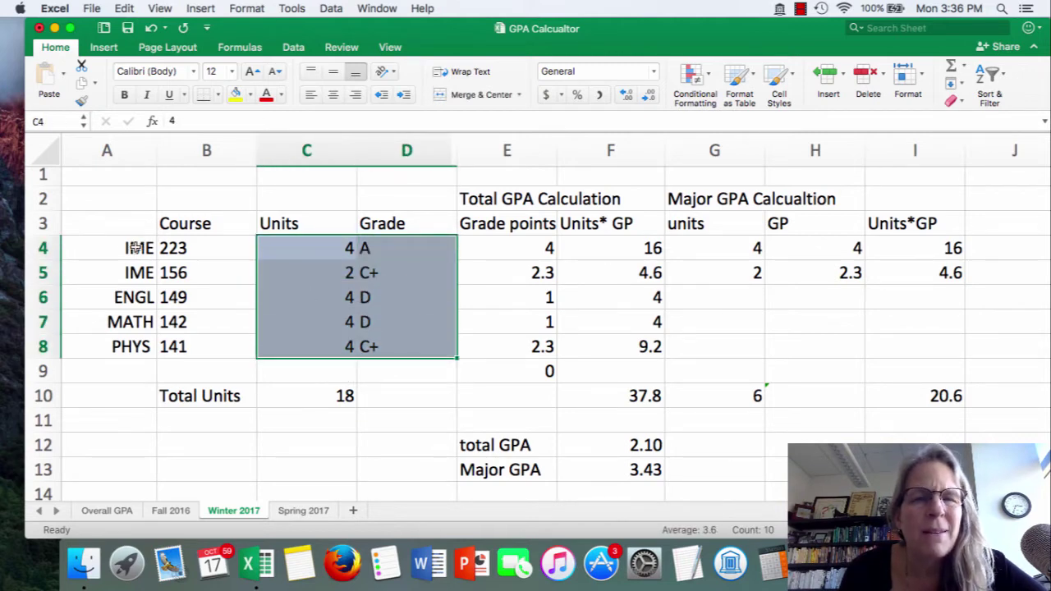
drag(125, 249, 394, 345)
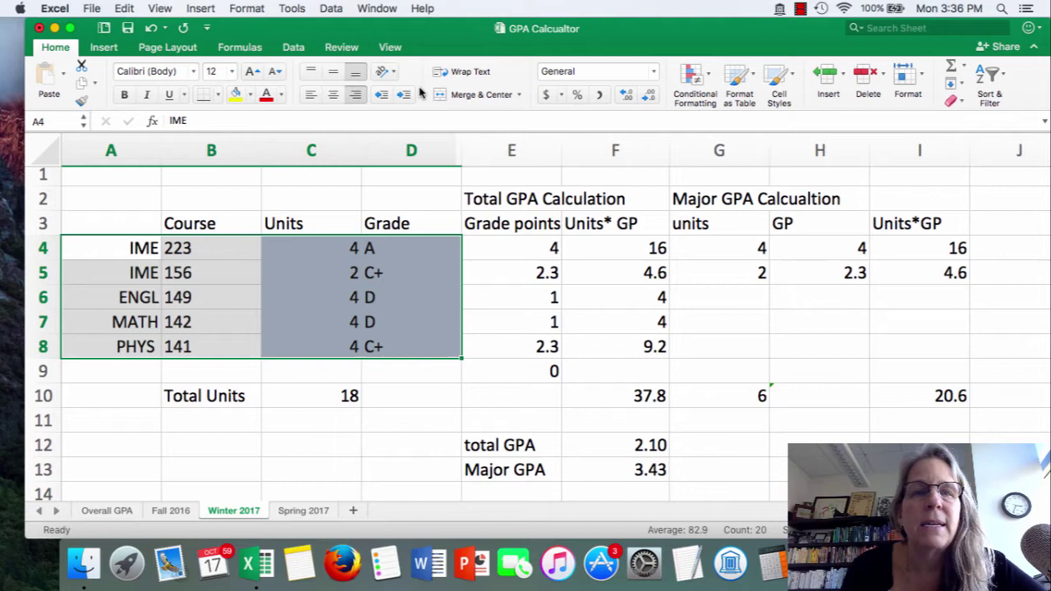
click(250, 97)
click(276, 122)
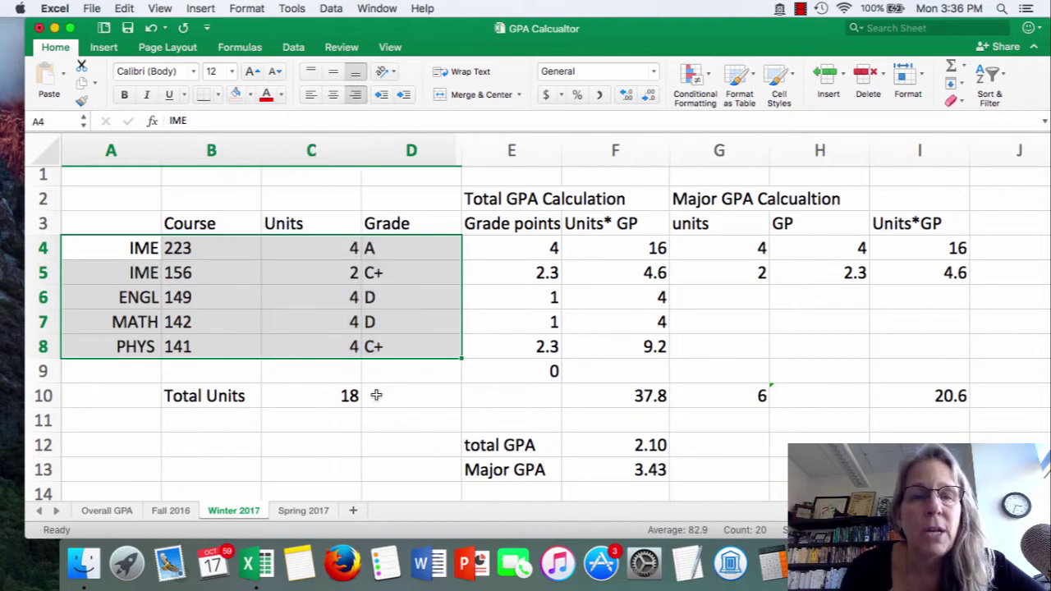
click(403, 397)
click(413, 450)
click(430, 472)
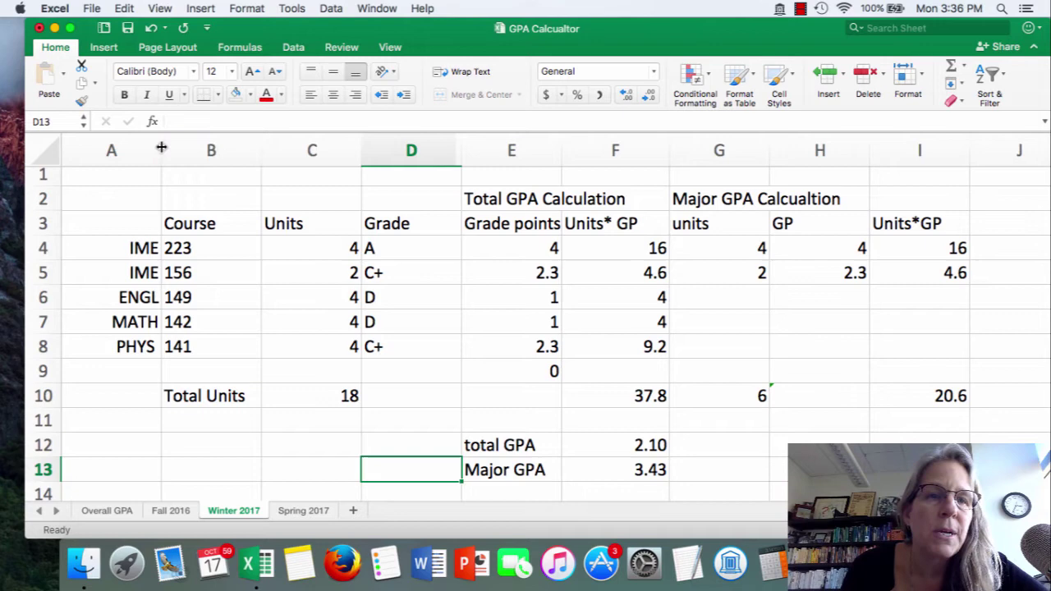
Step: Narrow columns A through I, setting column I to a width of 8.00
drag(162, 148, 125, 143)
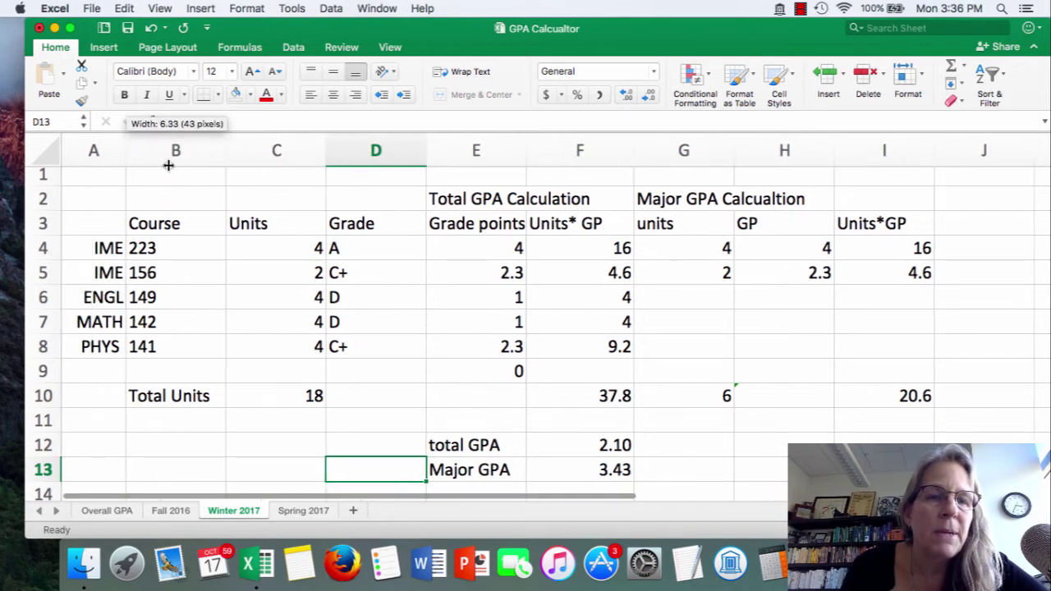
drag(225, 153, 183, 151)
drag(282, 159, 240, 153)
drag(337, 157, 311, 155)
drag(409, 157, 389, 156)
drag(493, 160, 467, 151)
drag(568, 150, 542, 150)
drag(638, 150, 621, 150)
drag(720, 148, 703, 148)
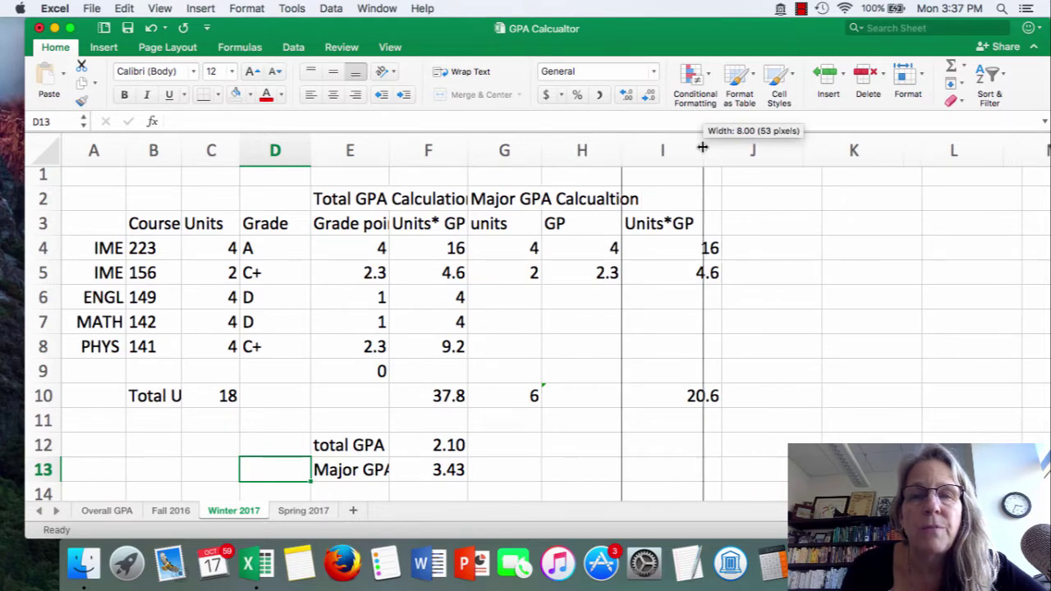
click(694, 148)
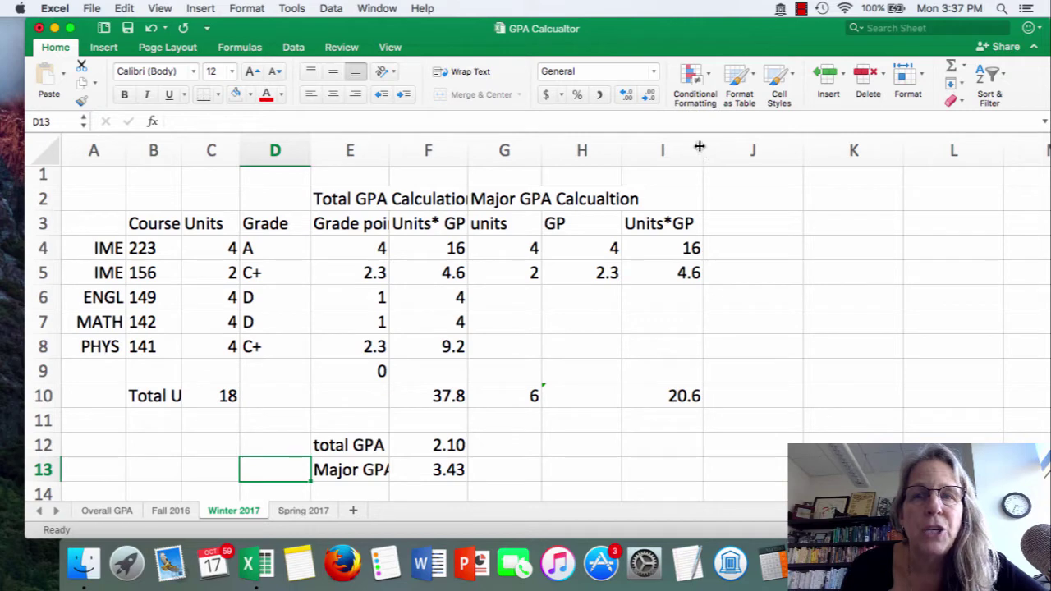
Step: Turn on text wrapping for the Grade points and Units* GP headers in E3 and F3
click(330, 227)
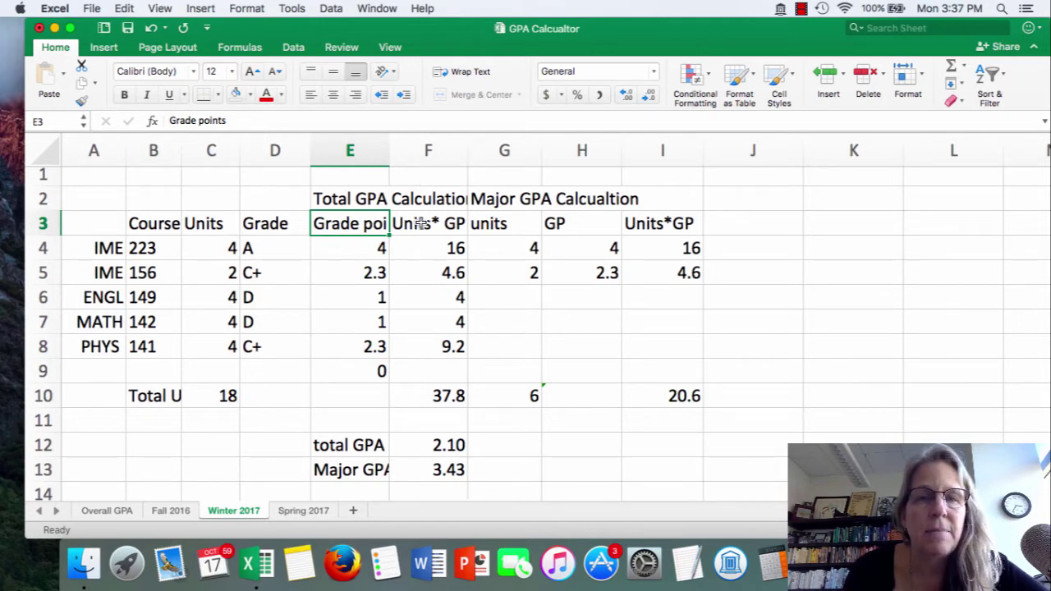
click(486, 74)
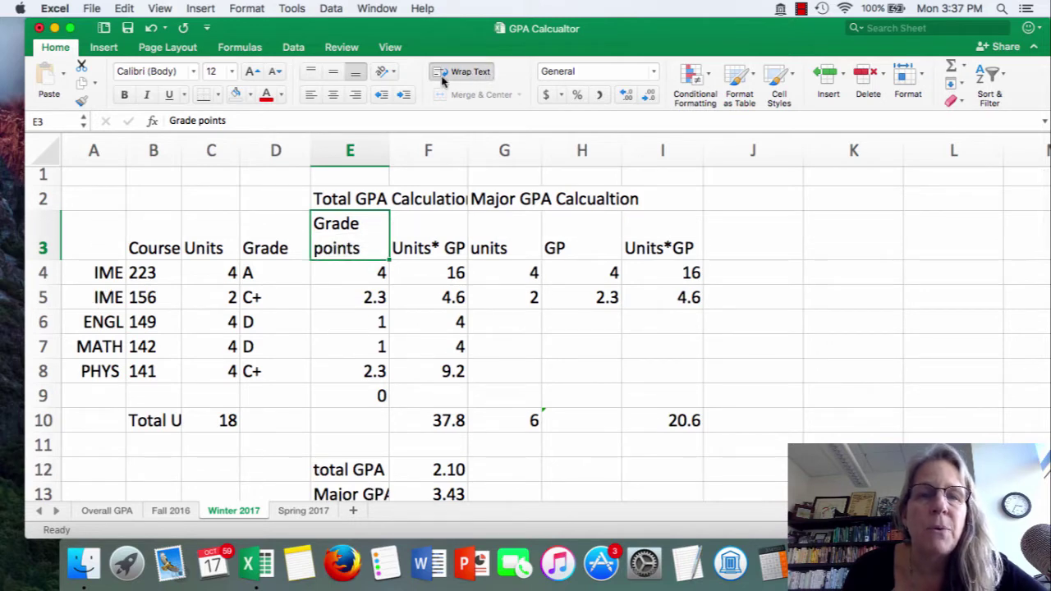
click(451, 243)
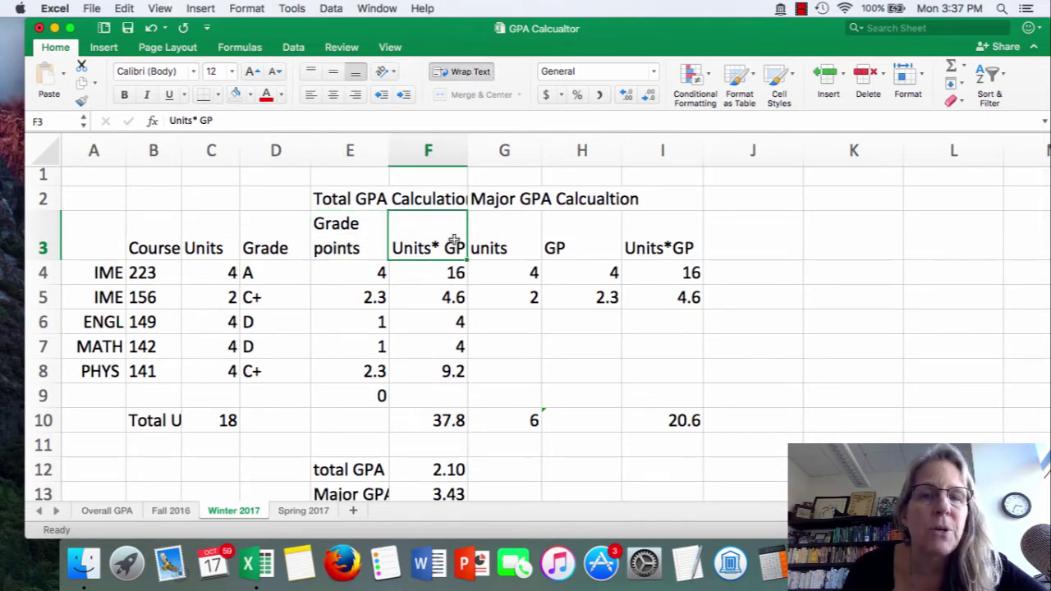
click(476, 78)
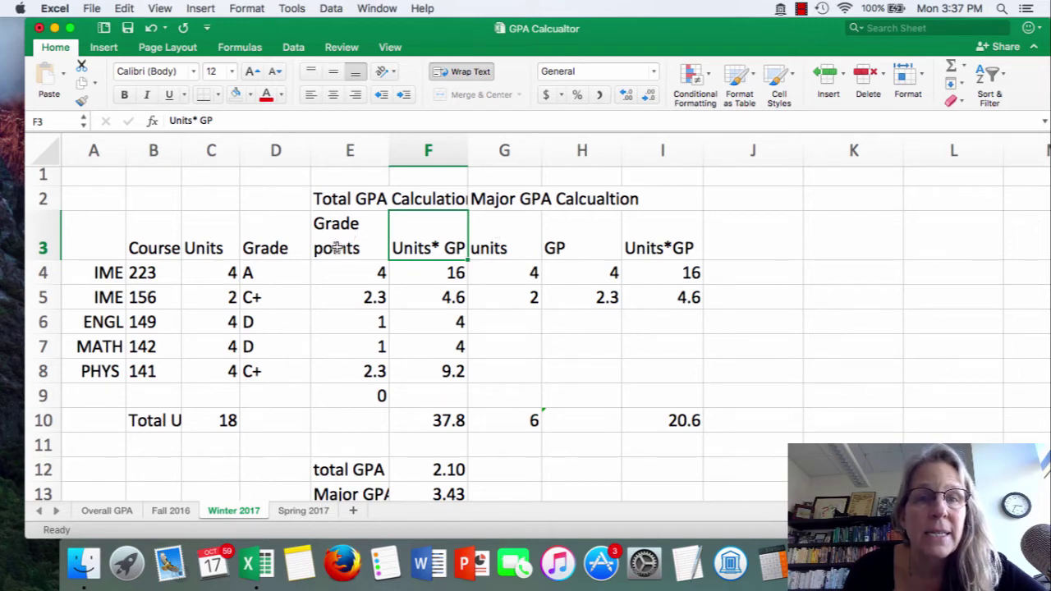
Step: Wrap, merge and center the Total GPA Calculation heading across E2:F2 and shrink row 2 to fit two text lines
click(329, 201)
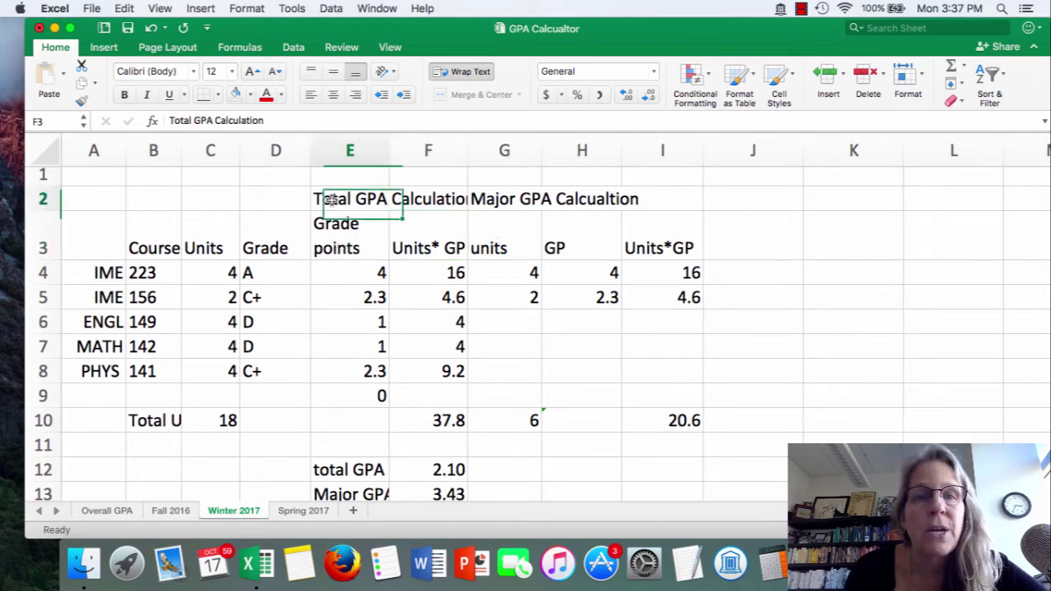
click(450, 73)
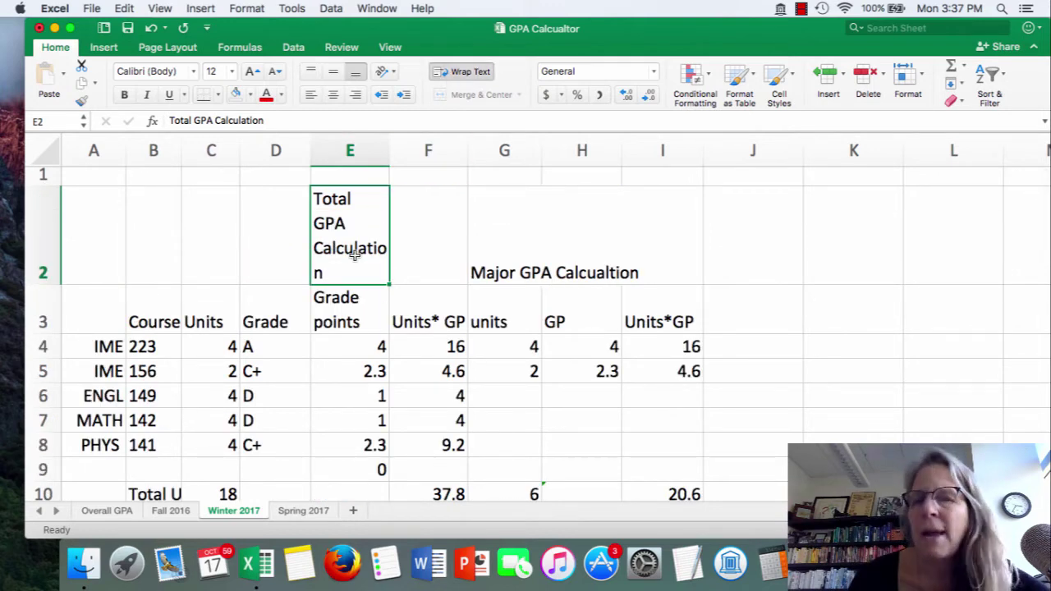
drag(354, 255, 417, 253)
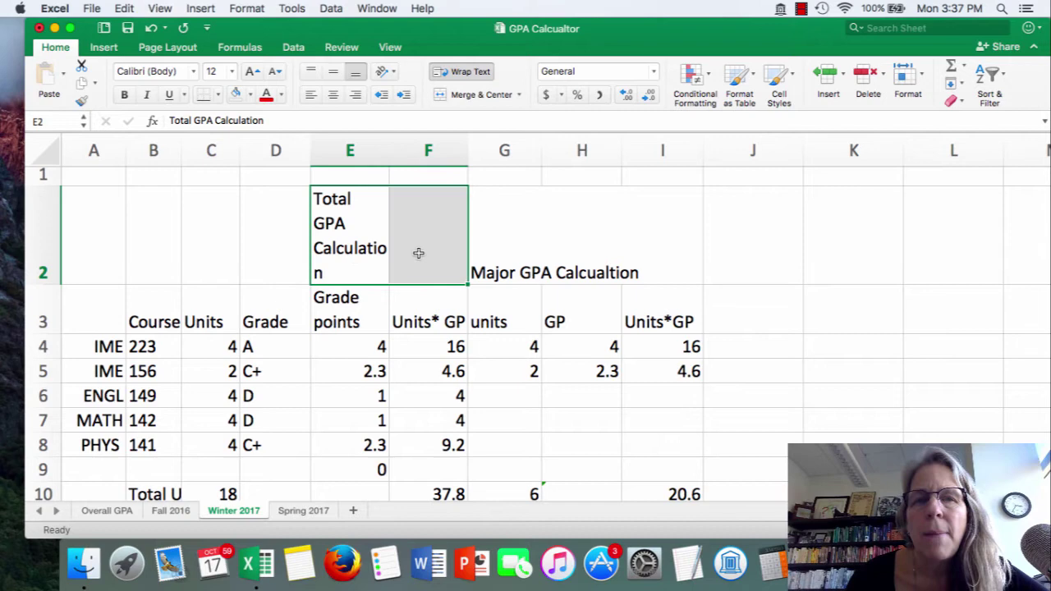
click(503, 97)
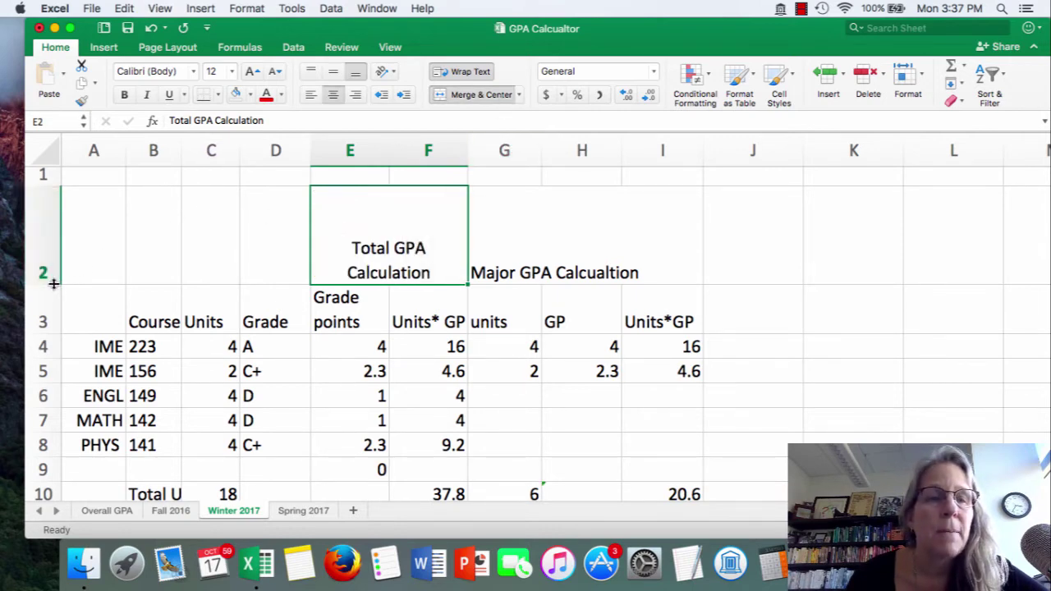
drag(52, 285, 47, 206)
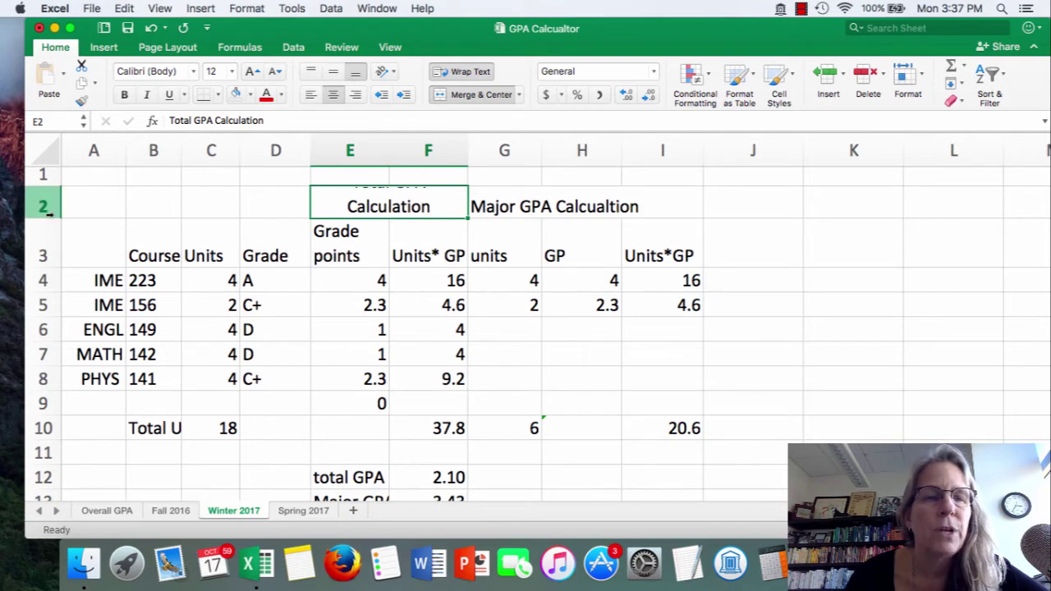
drag(50, 214, 85, 236)
Step: Merge and center the Major GPA heading across G2:H2 with its text wrapped
drag(484, 213, 605, 211)
click(481, 94)
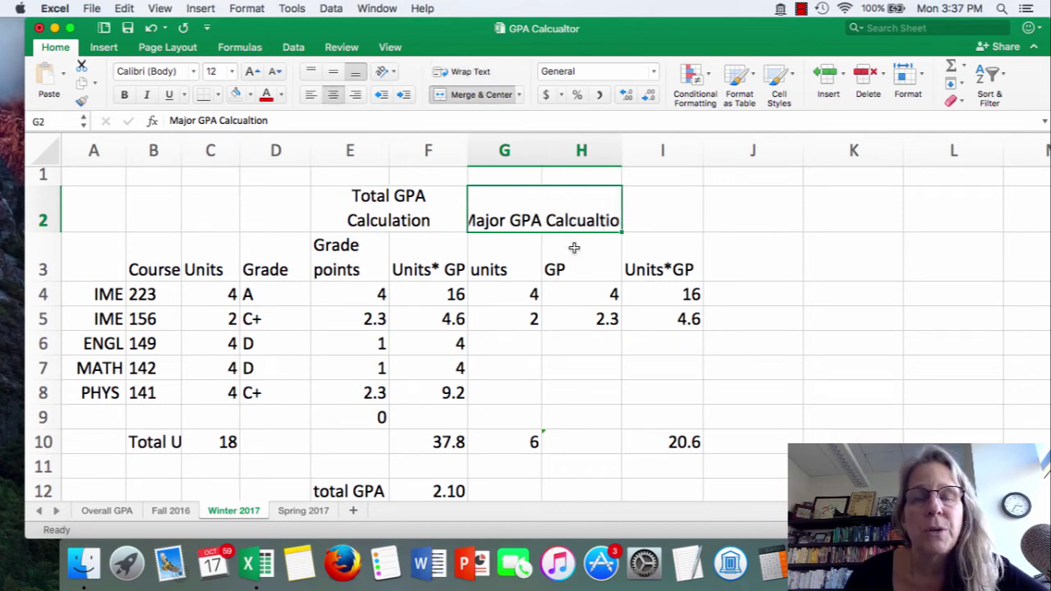
click(471, 71)
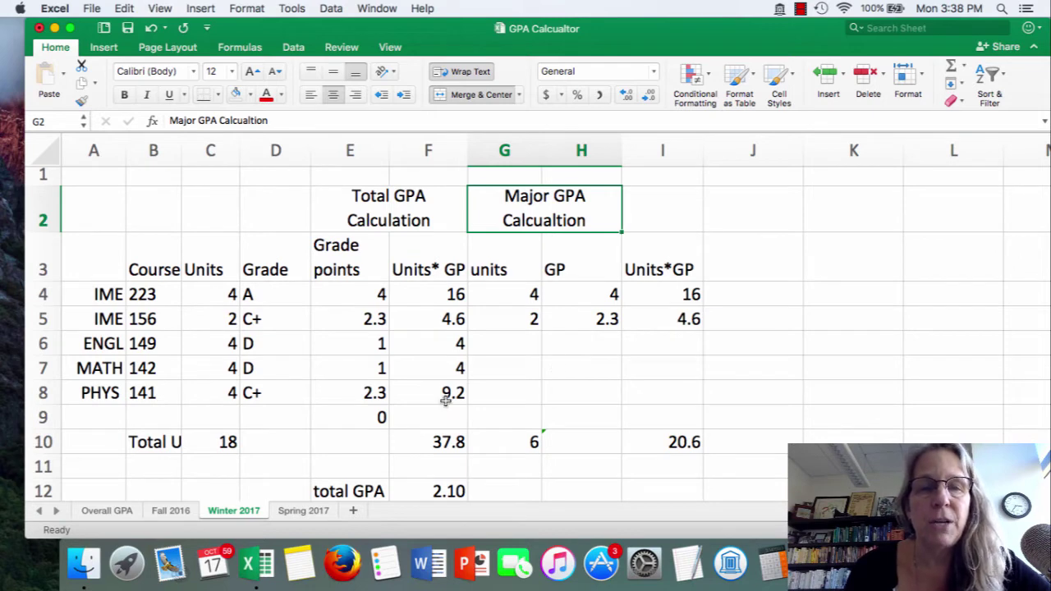
Step: Clear the stray 0 from E9 and move the Total Units label from B10 to A10
click(376, 419)
key(Delete)
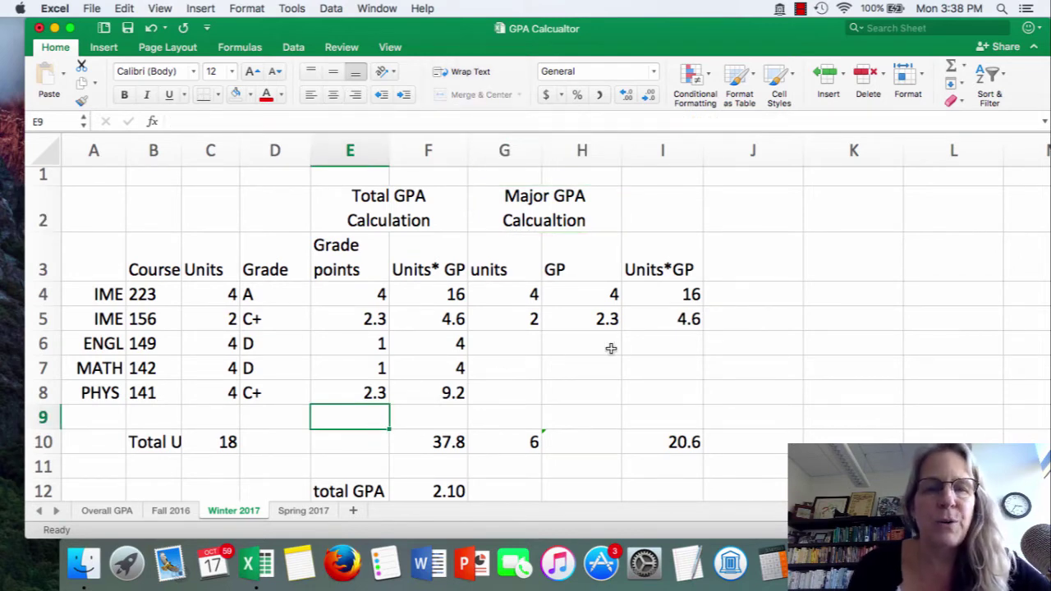
click(174, 442)
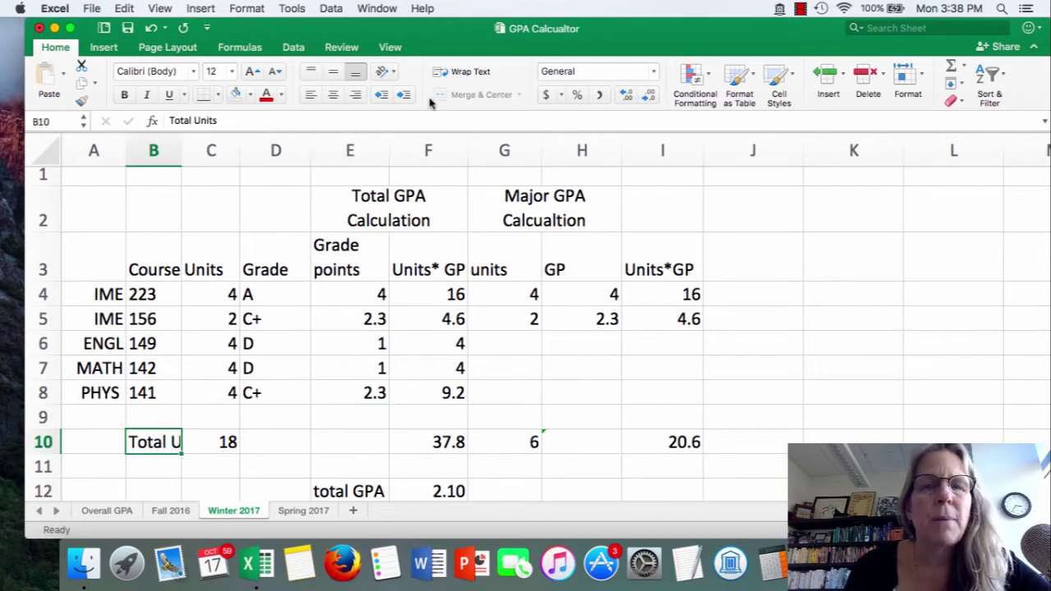
click(459, 72)
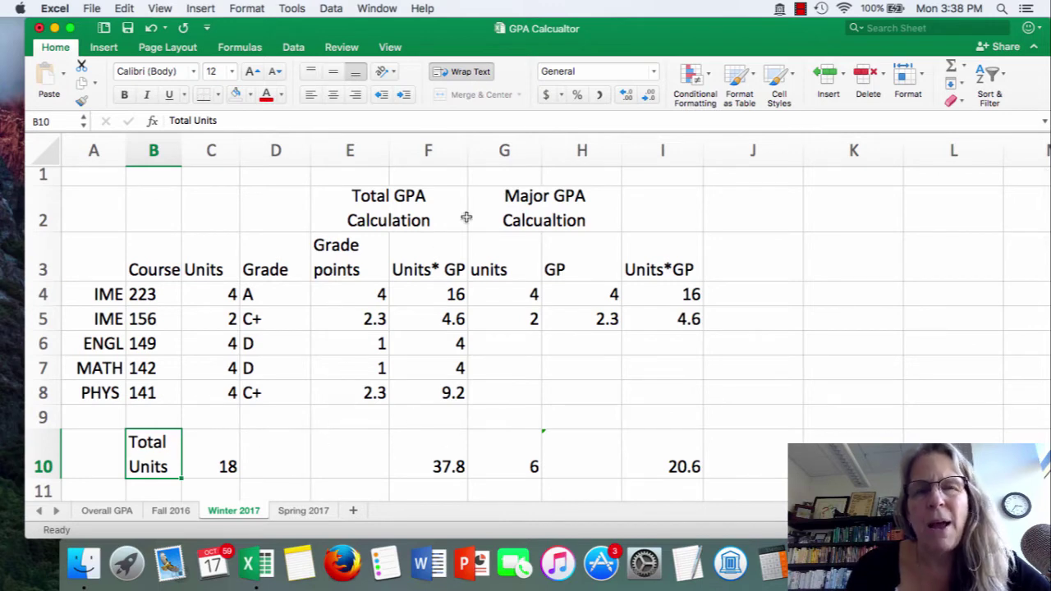
click(474, 72)
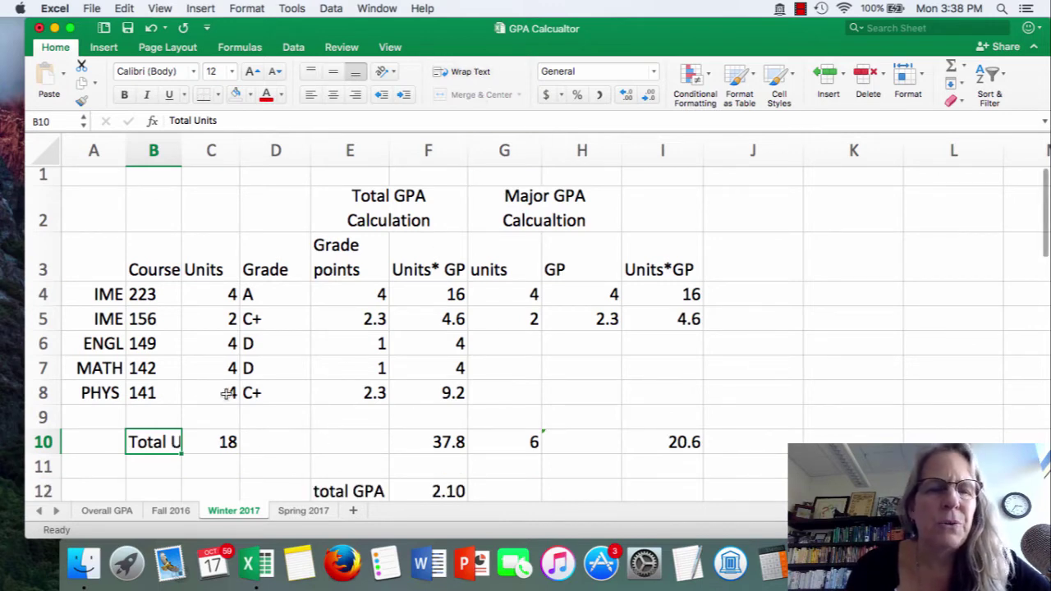
drag(153, 427, 110, 435)
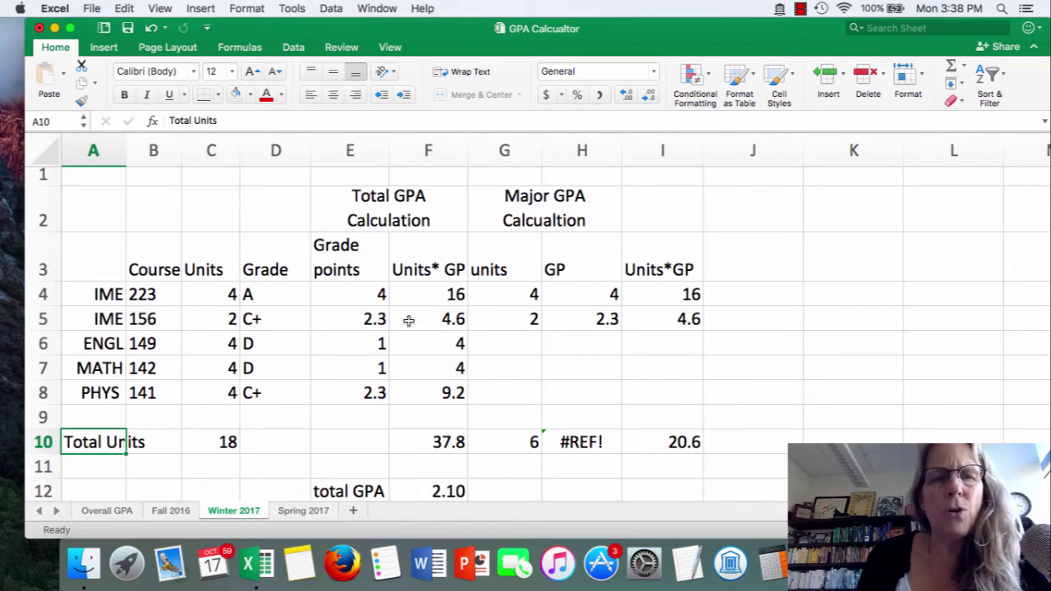
Step: Fill the Total GPA Calculation block E2:F10 with light green
drag(337, 200, 435, 442)
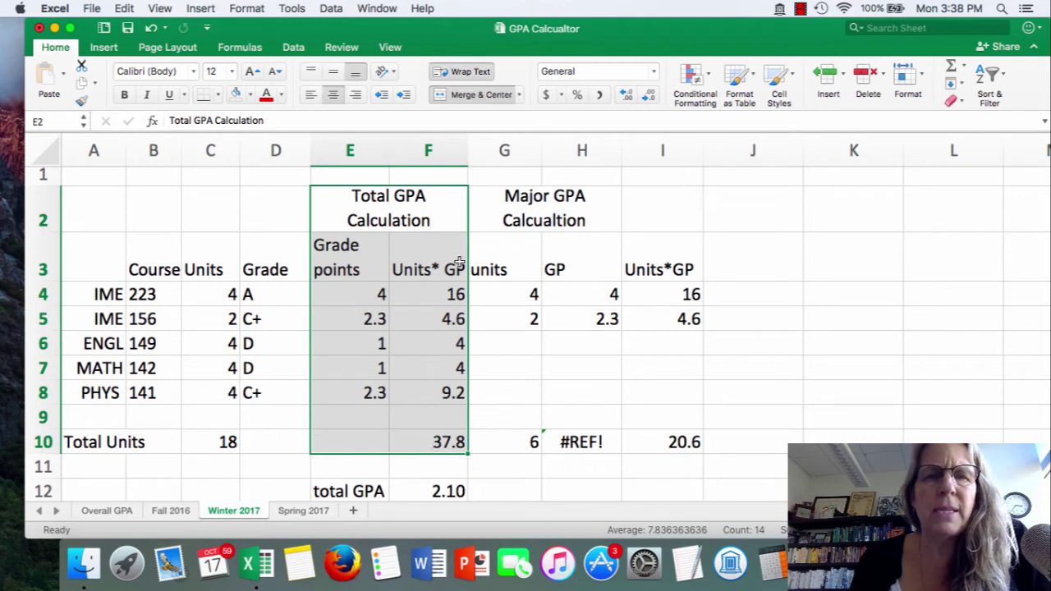
click(251, 96)
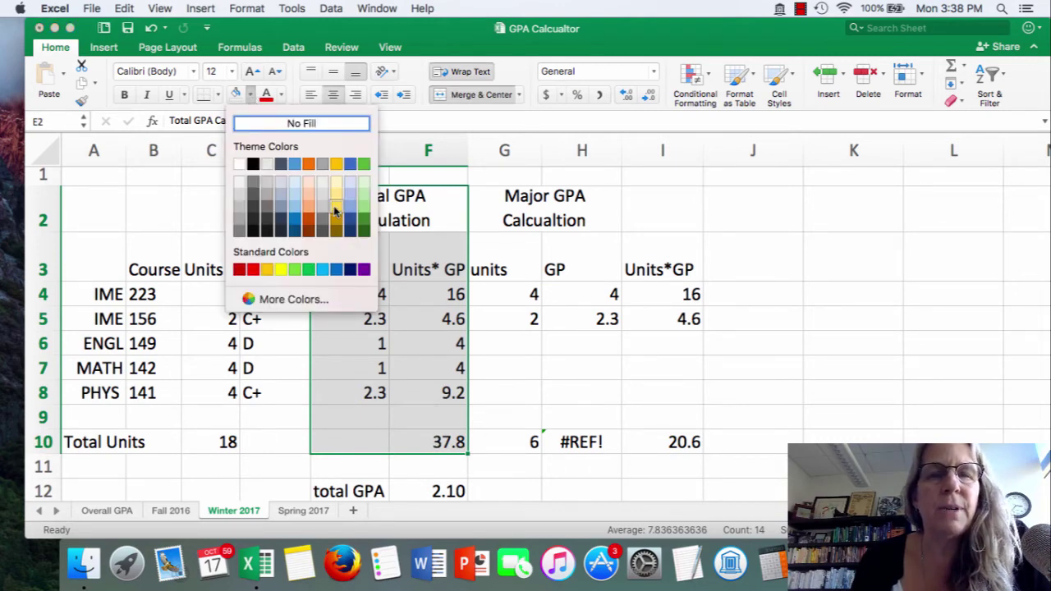
click(365, 199)
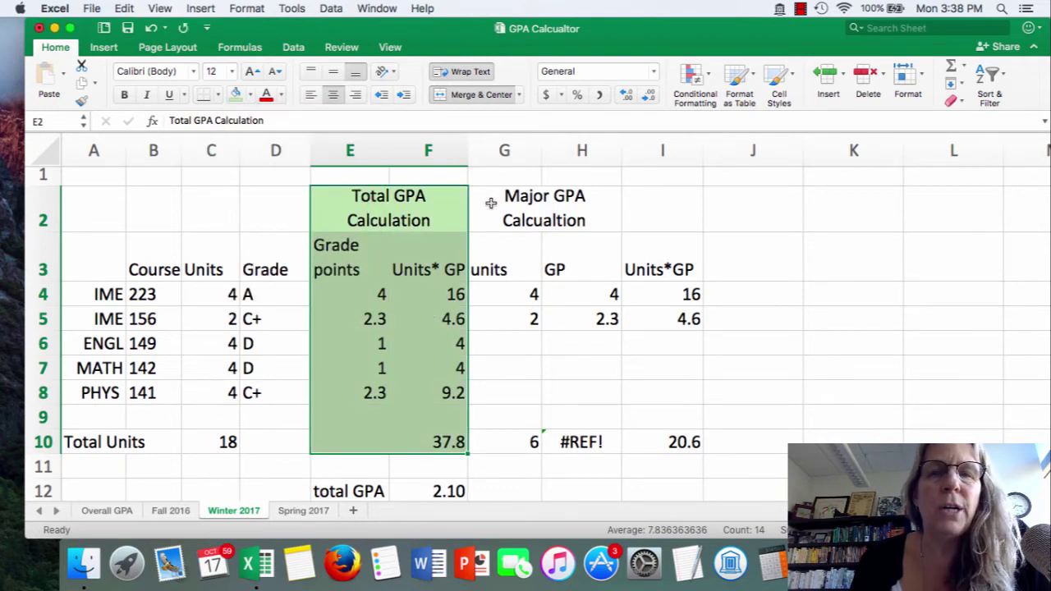
Step: Fill the Major GPA columns G2:H10 with light yellow
drag(484, 201, 541, 439)
click(250, 95)
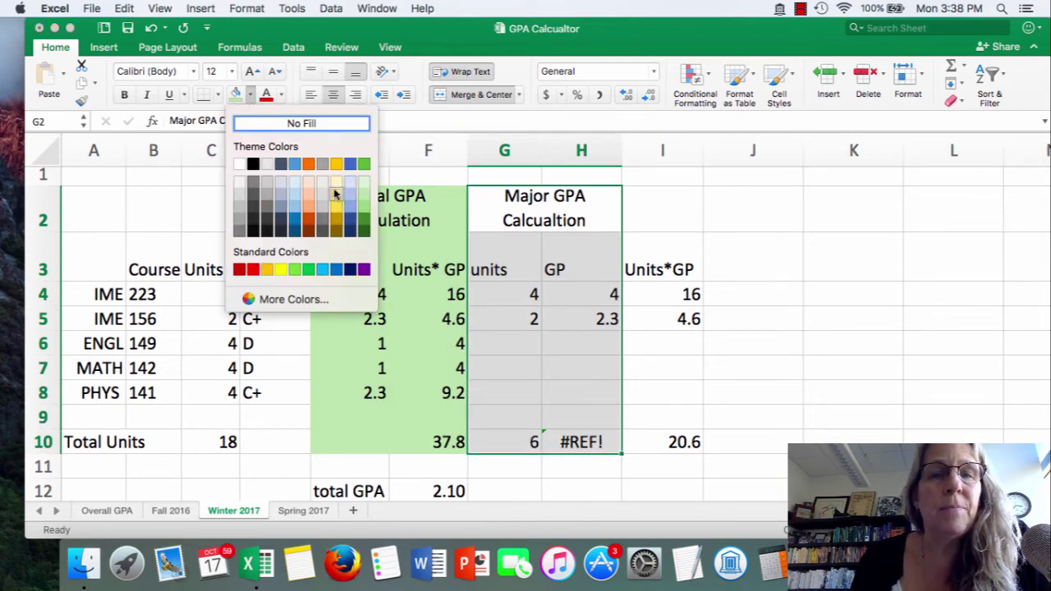
click(335, 189)
click(610, 370)
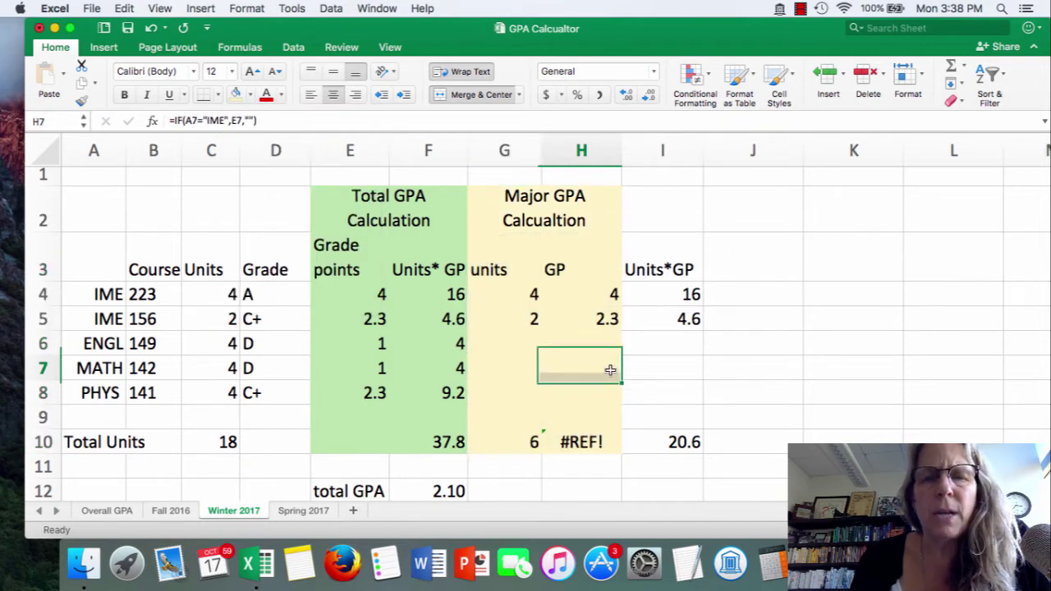
Step: Inspect the broken IF formula in H10, leave it unedited, and clear the cell
click(588, 441)
double_click(588, 442)
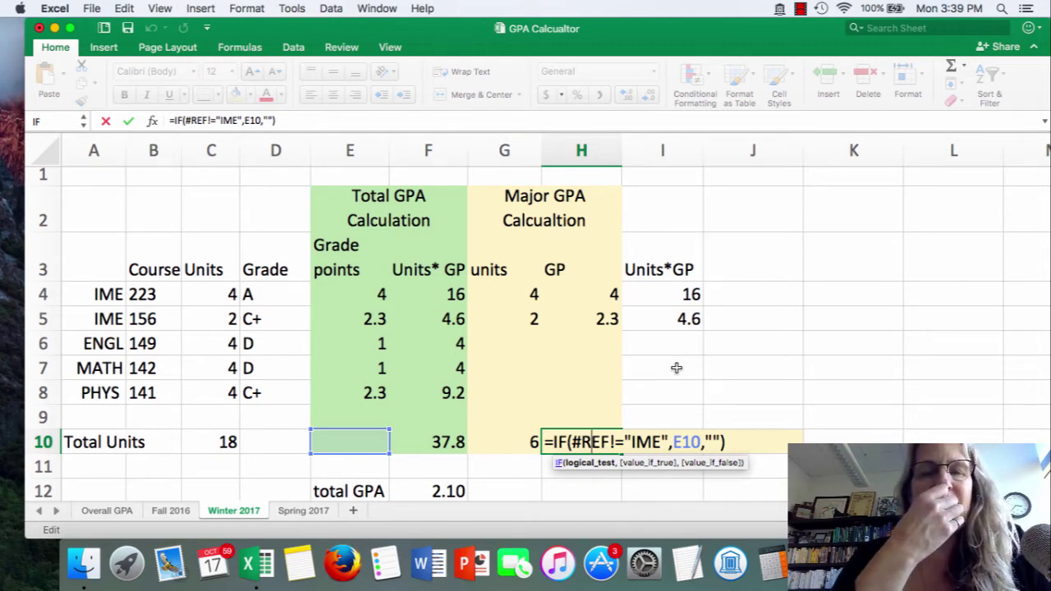
key(Escape)
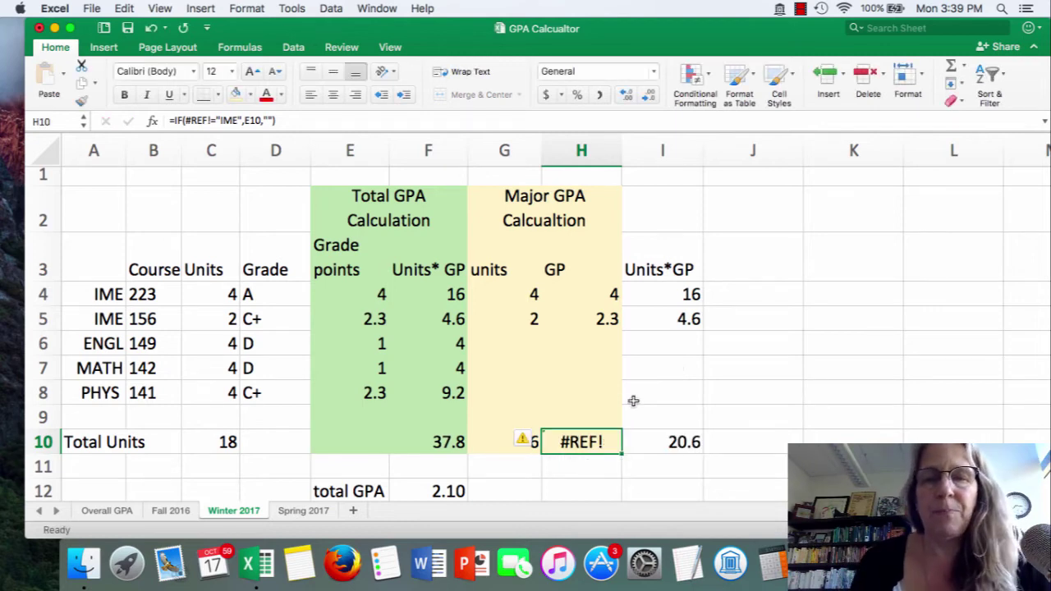
key(Delete)
key(Return)
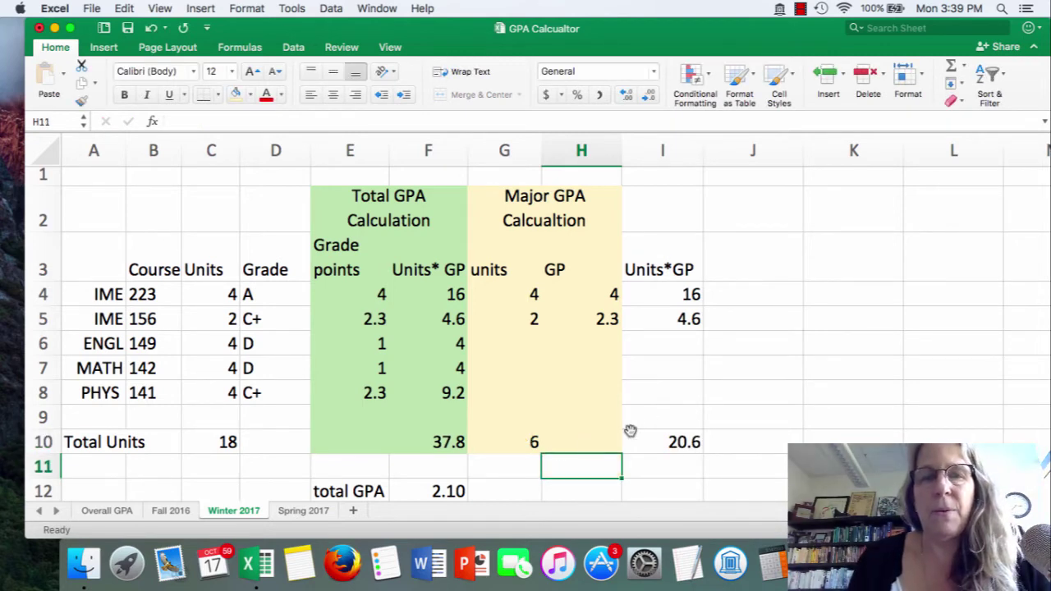
click(578, 440)
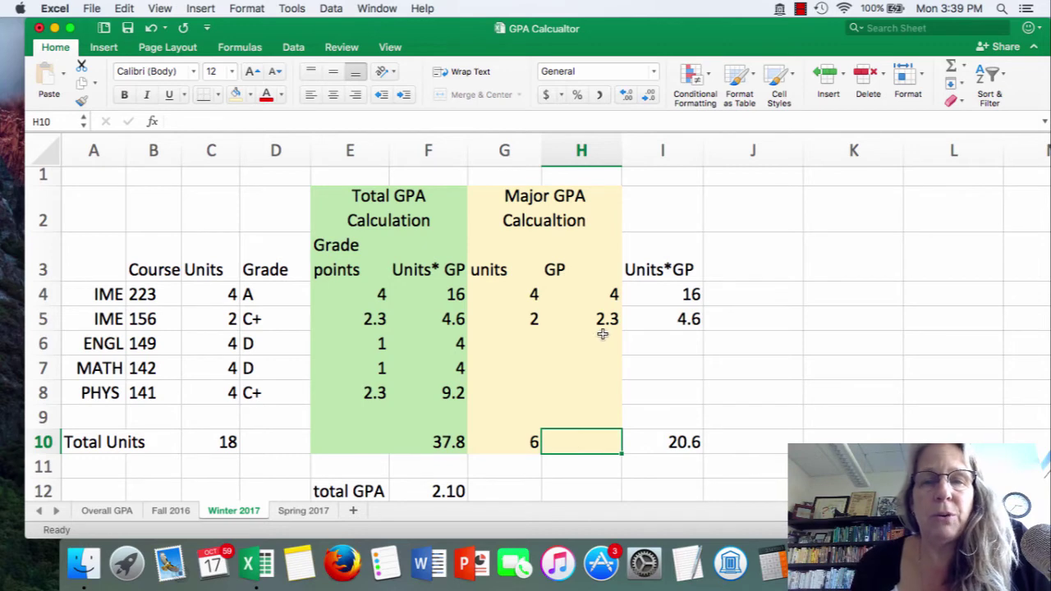
Step: Extend the light yellow fill of the Major GPA section over G2:I10 to include the Units*GP column
click(597, 318)
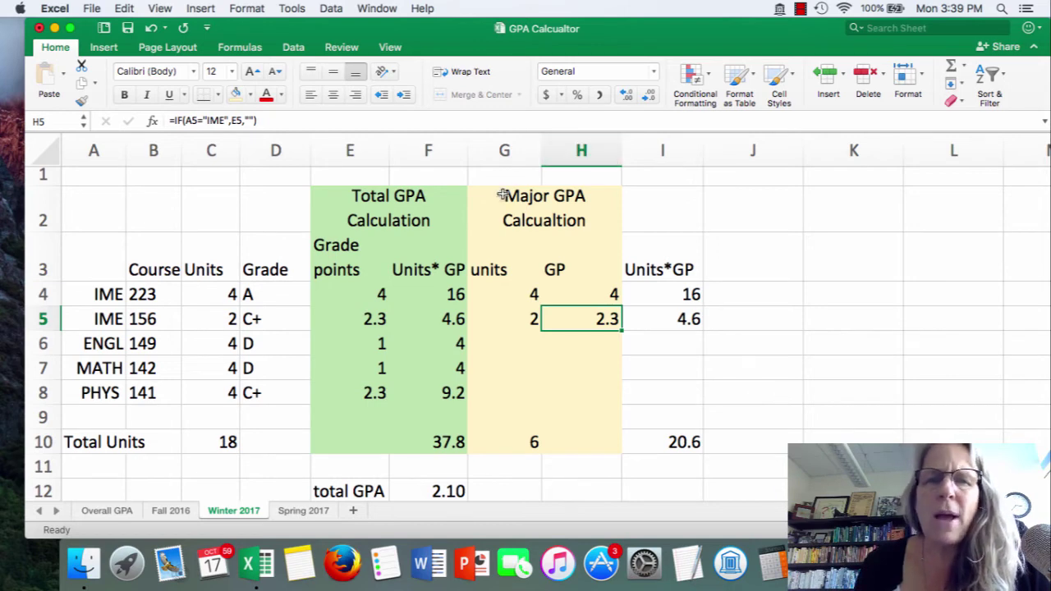
drag(503, 194, 639, 441)
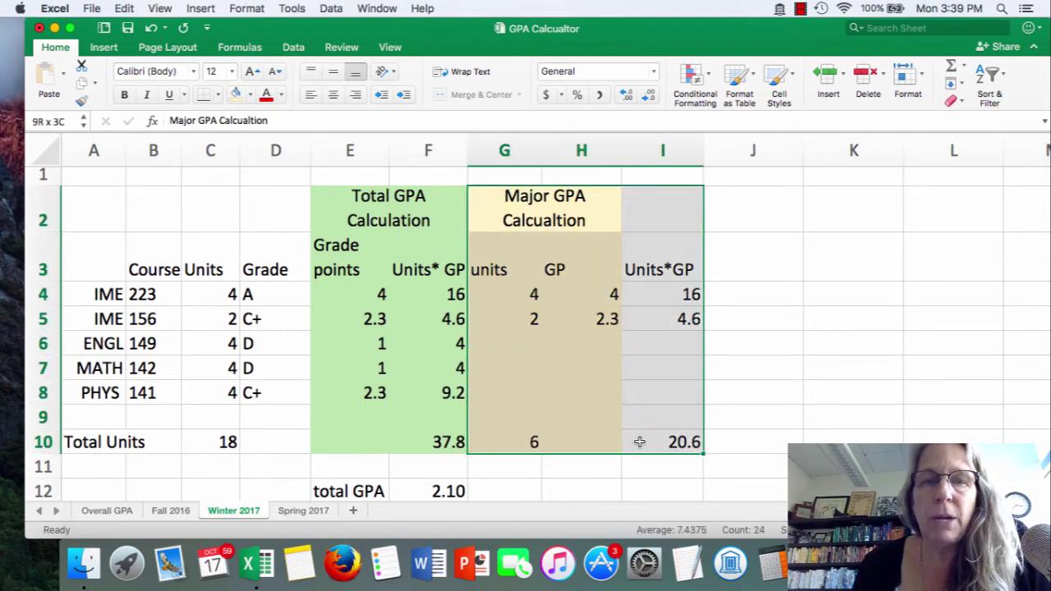
click(235, 95)
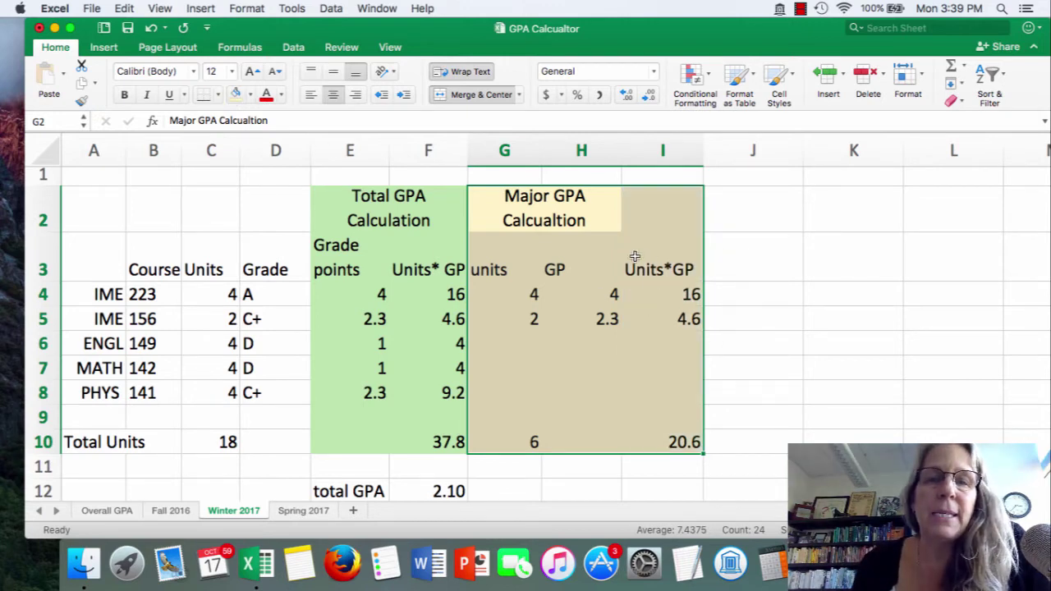
click(850, 332)
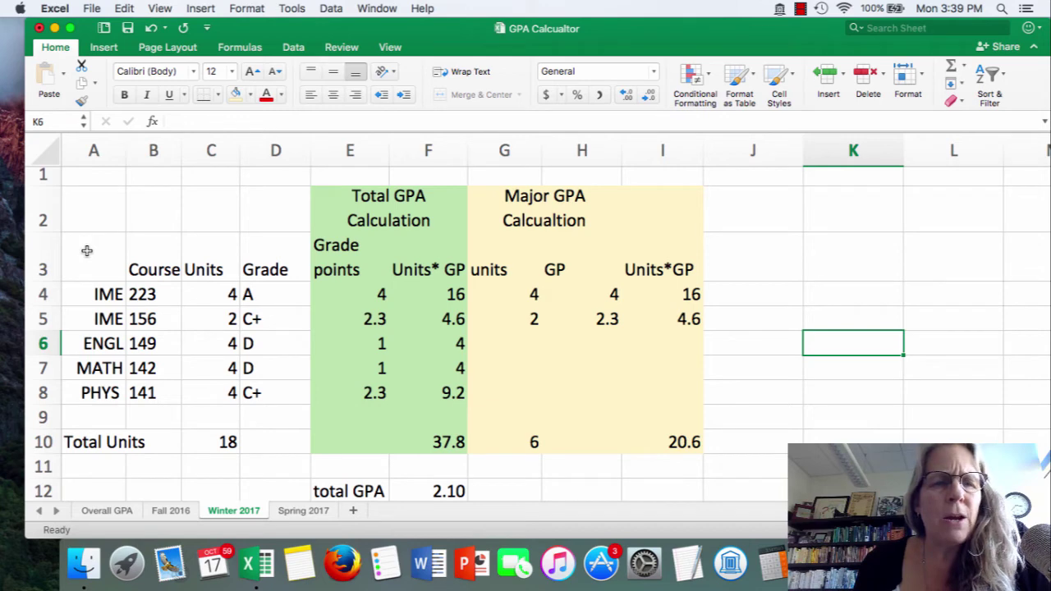
Step: Fill the course, units and grade block A3:D10 with a medium light grey
drag(87, 250, 265, 433)
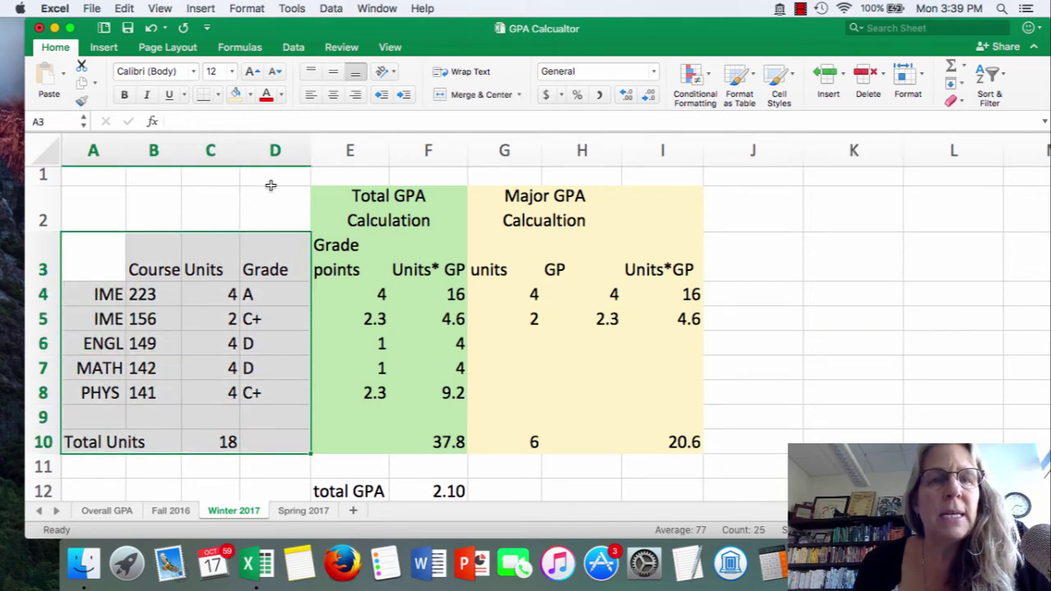
click(250, 94)
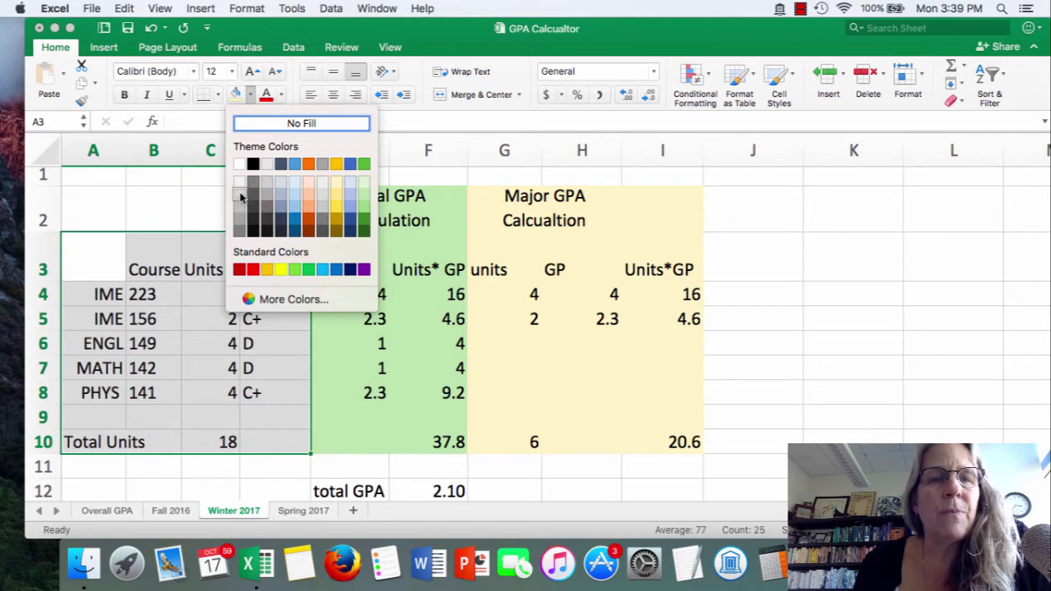
click(240, 197)
click(255, 368)
Step: Fill the course entry cells A4:D8 with a lighter grey than the surrounding heading and total rows
drag(104, 294, 266, 392)
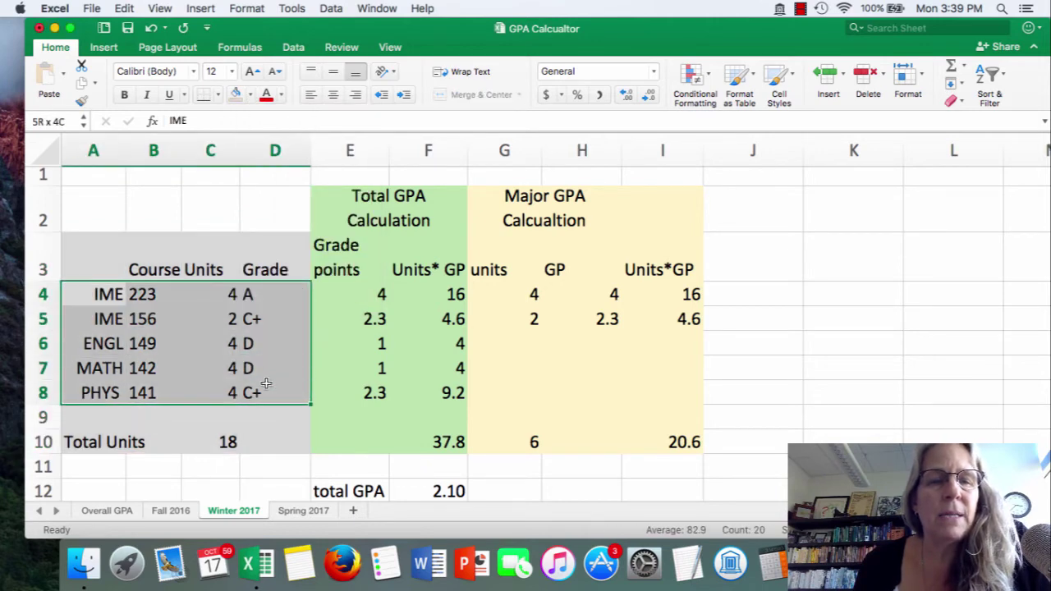
click(219, 95)
click(249, 96)
click(250, 95)
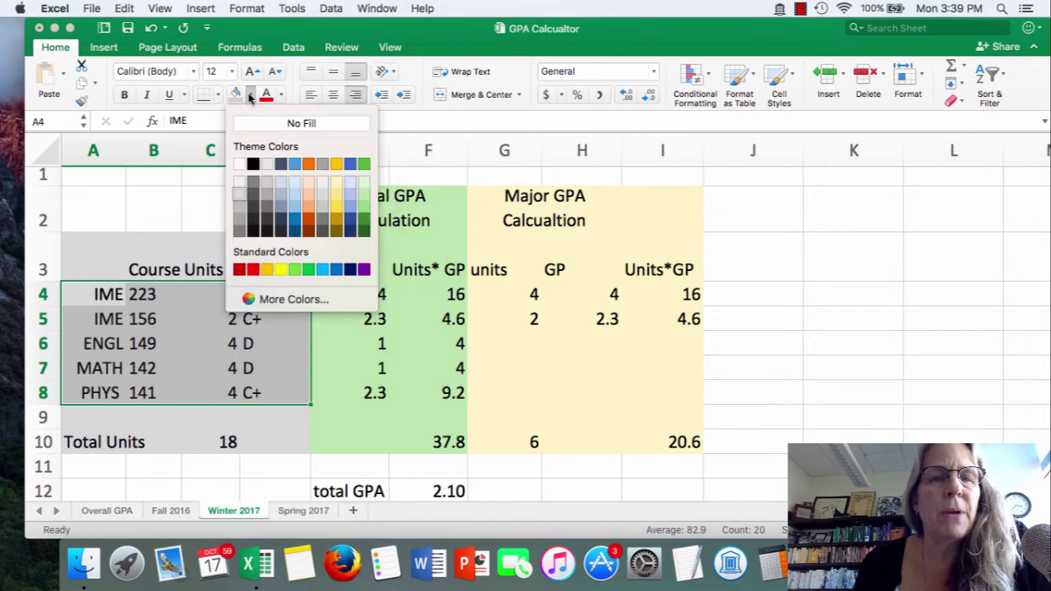
click(239, 187)
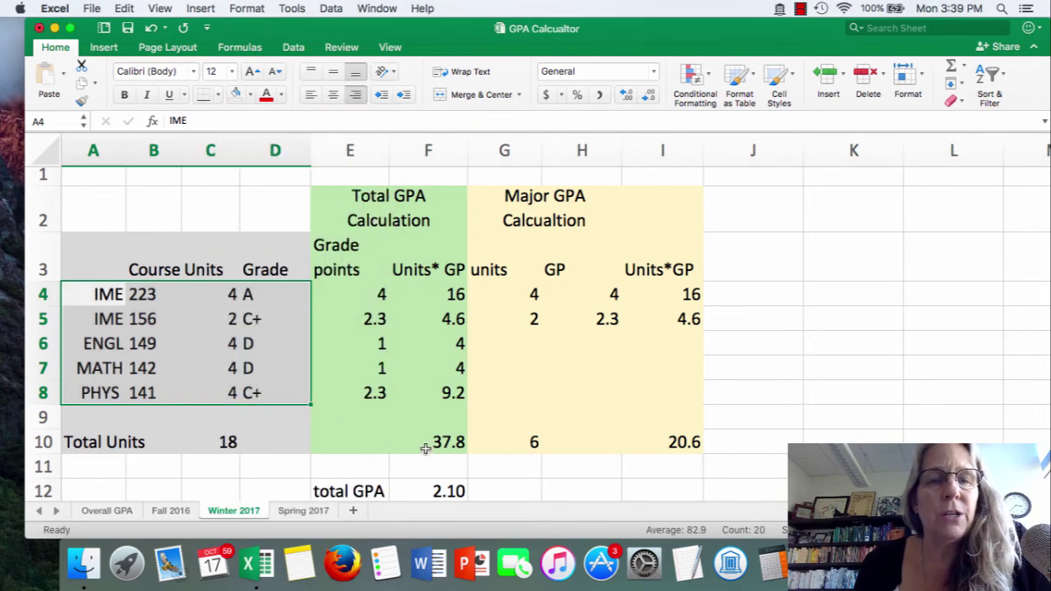
click(793, 371)
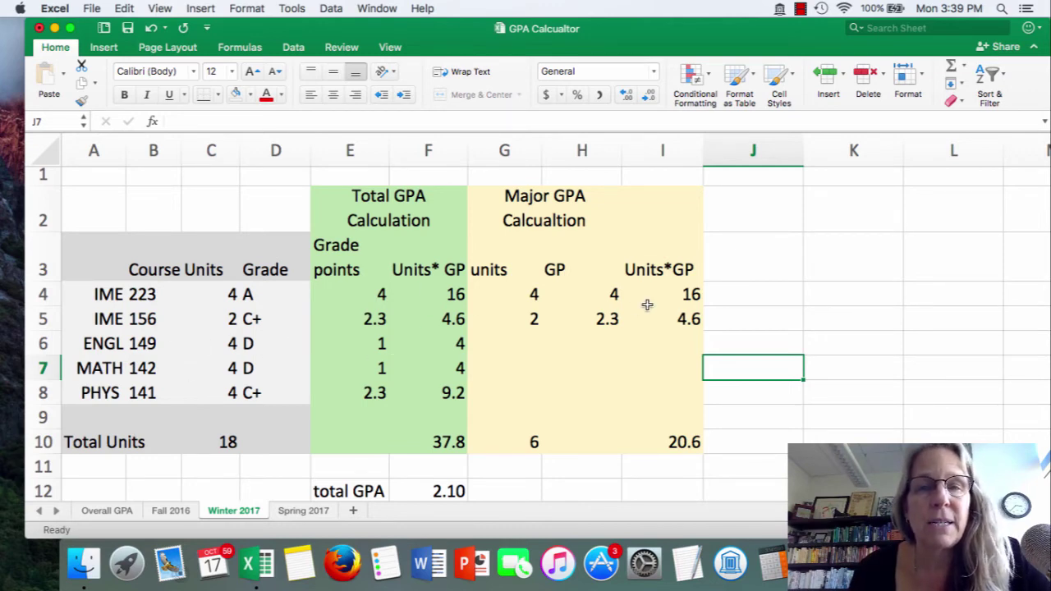
Step: Center the column headings across row 3
scroll(666, 311, down, 1)
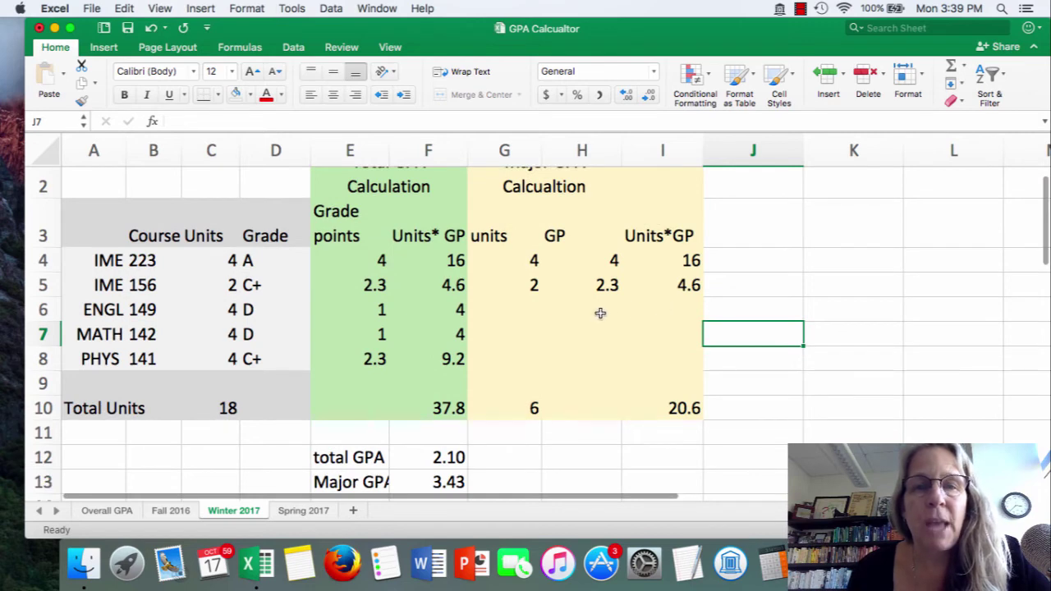
scroll(600, 313, up, 2)
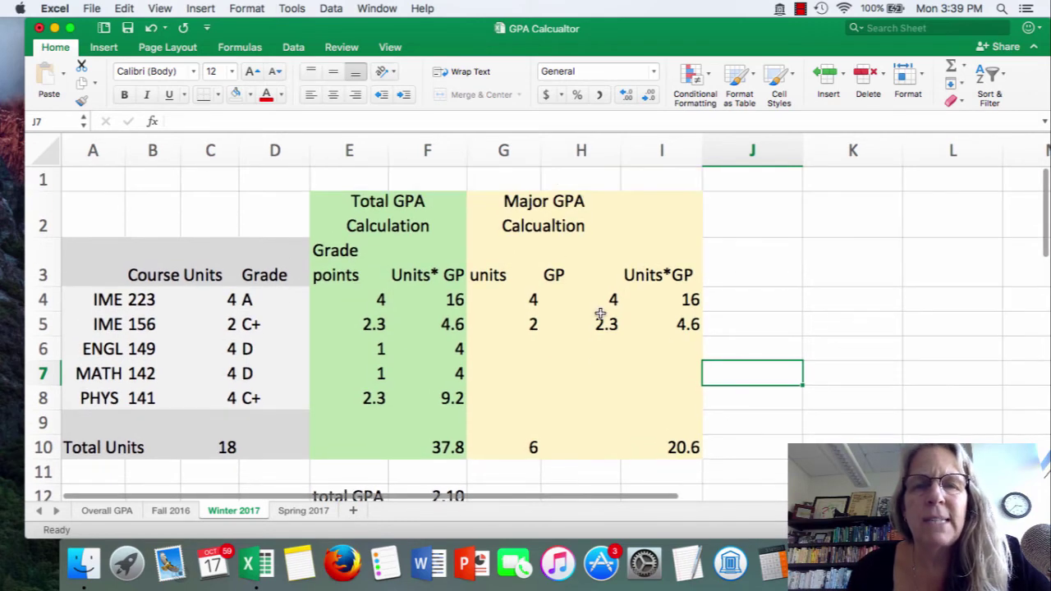
click(43, 255)
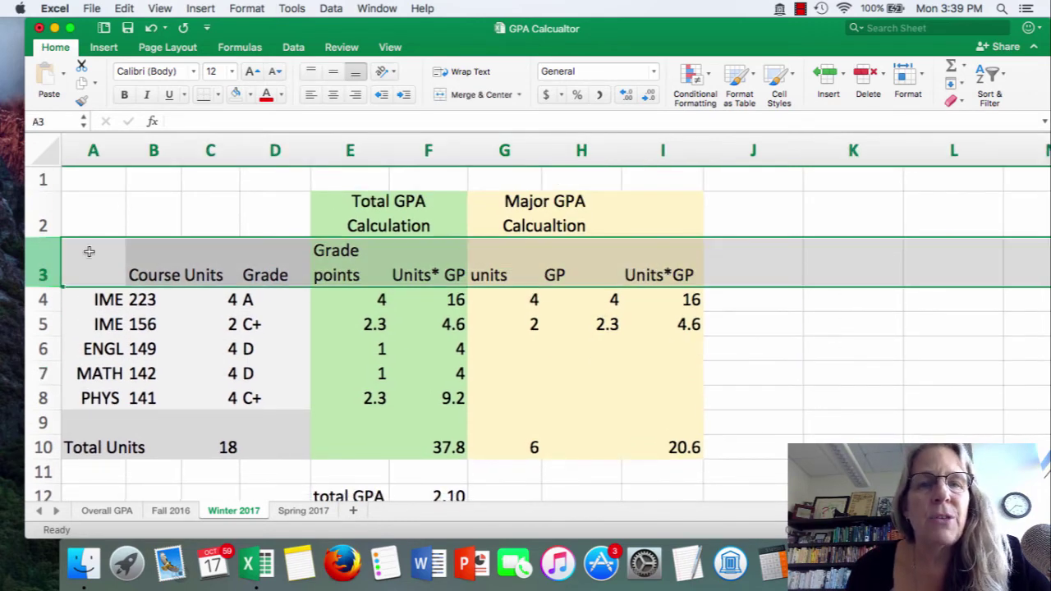
click(333, 96)
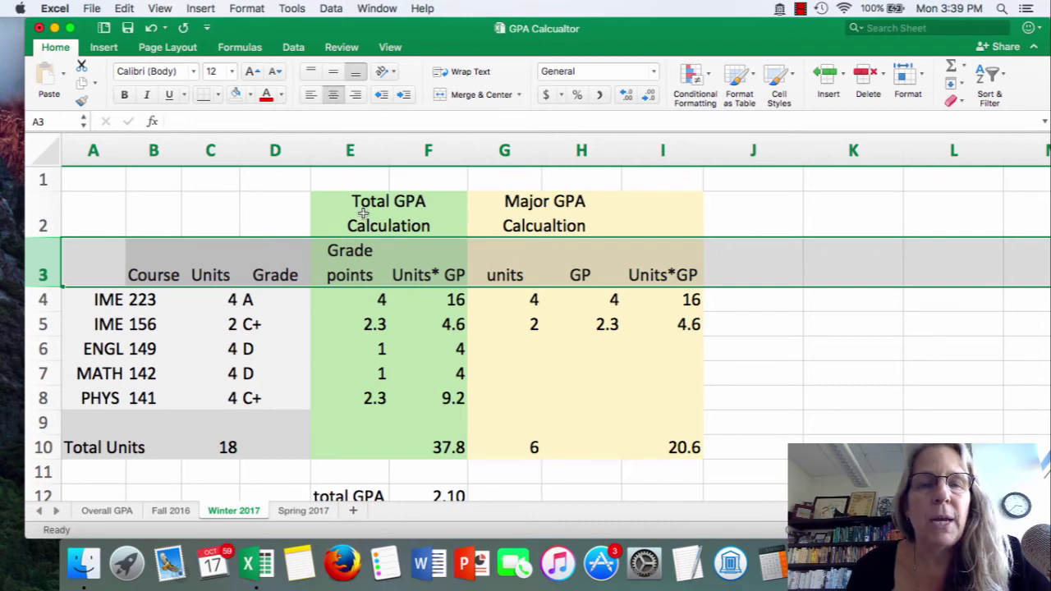
click(926, 369)
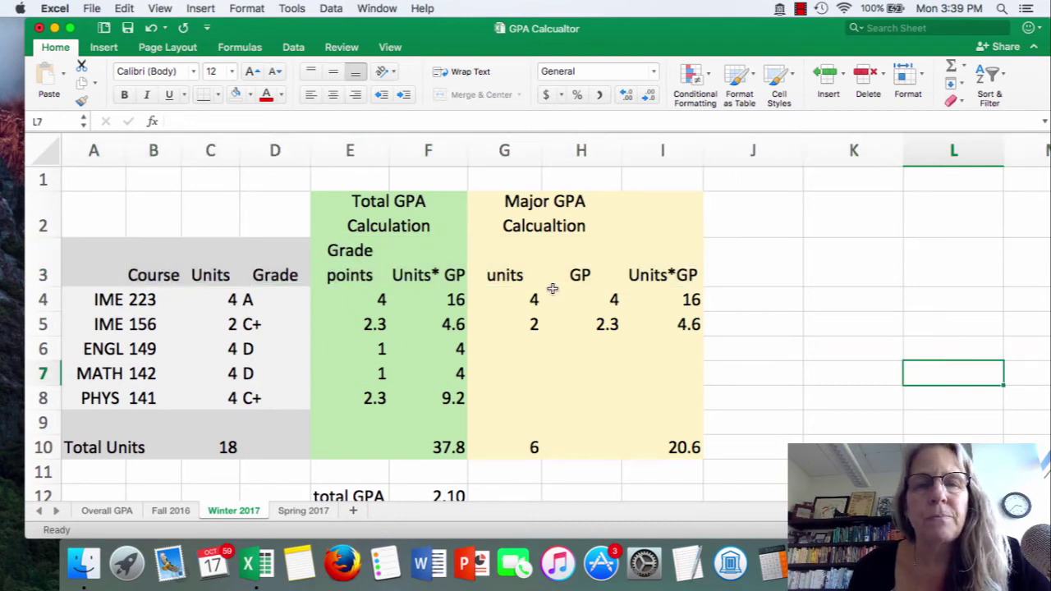
Step: Add a bottom border beneath the column headings in A3:I3
drag(125, 263, 681, 271)
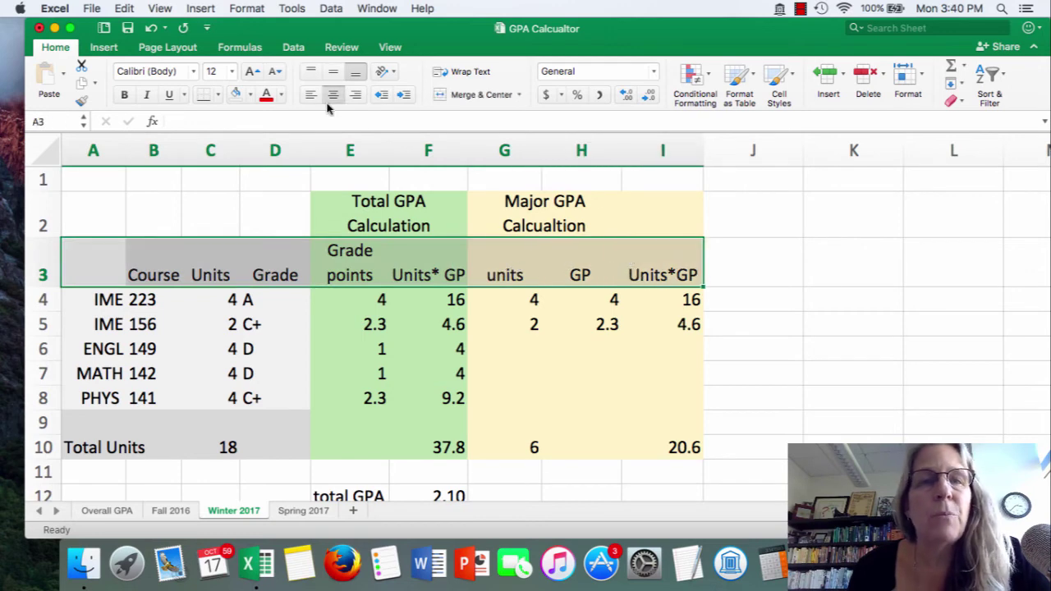
click(204, 96)
click(764, 348)
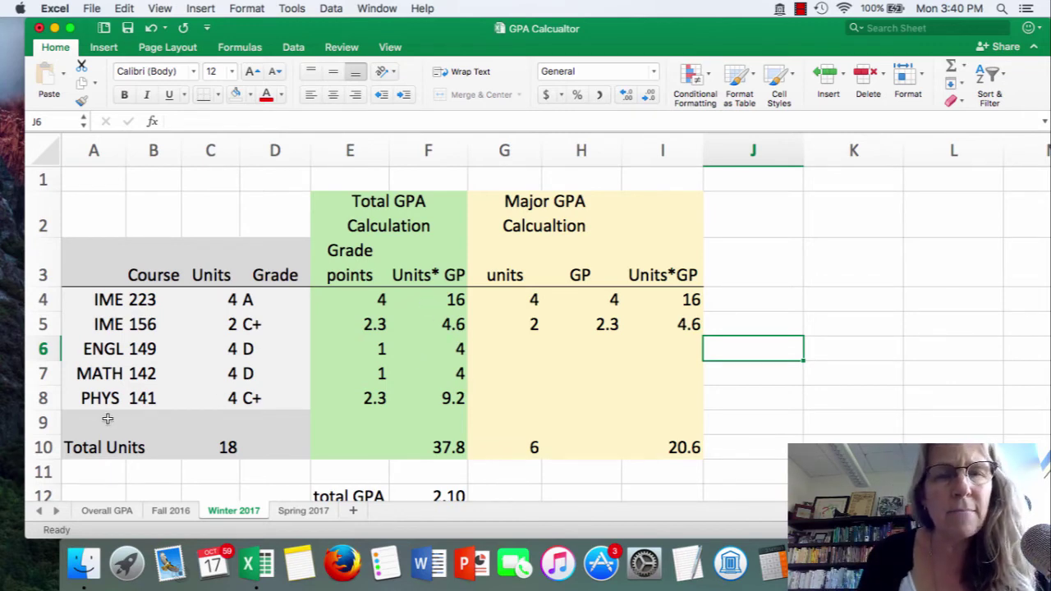
Step: Add a top border to A9:I10 to separate the totals from the course rows
drag(108, 419, 642, 439)
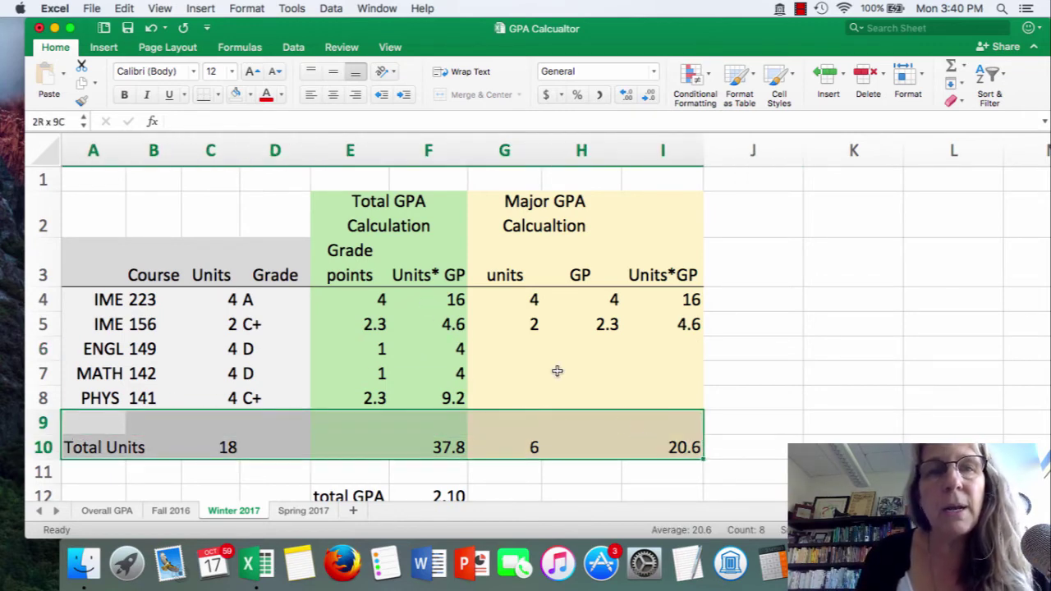
click(218, 96)
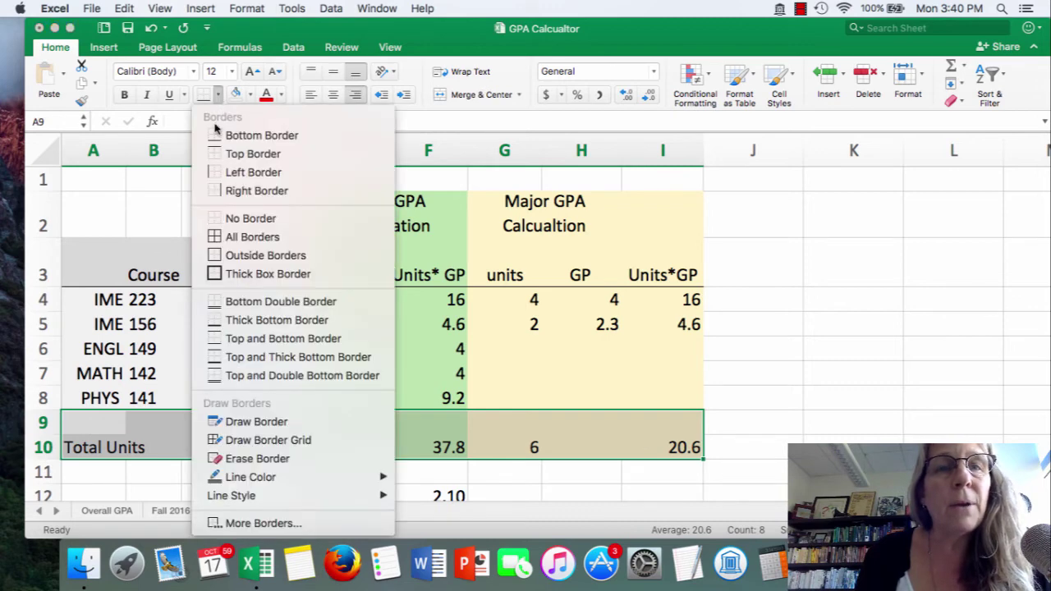
click(228, 153)
click(844, 302)
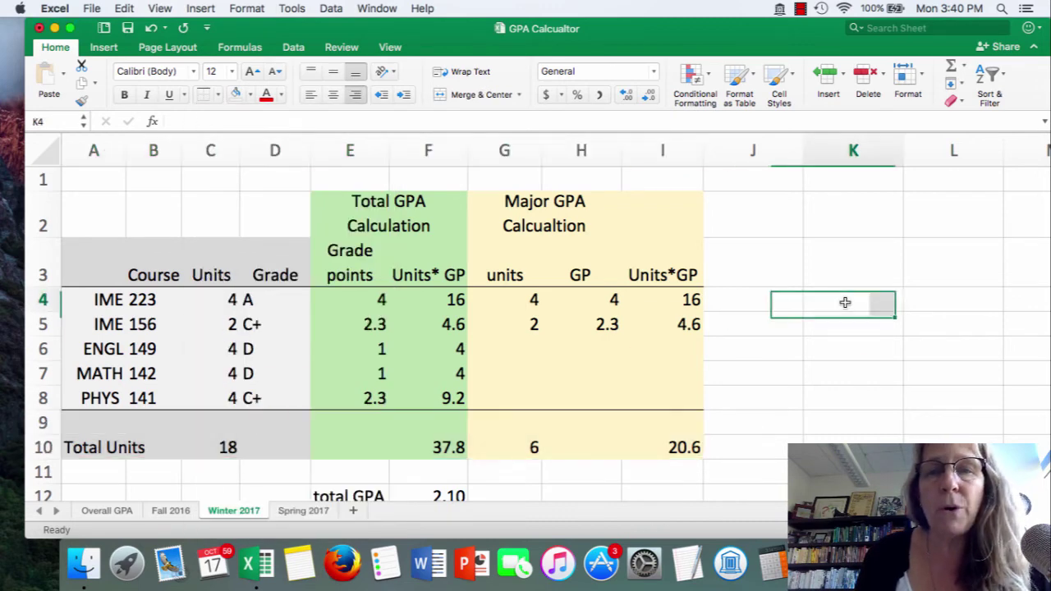
Step: Capitalize the label in E12 as Total GPA and widen column E so both GPA labels fit
scroll(560, 403, down, 5)
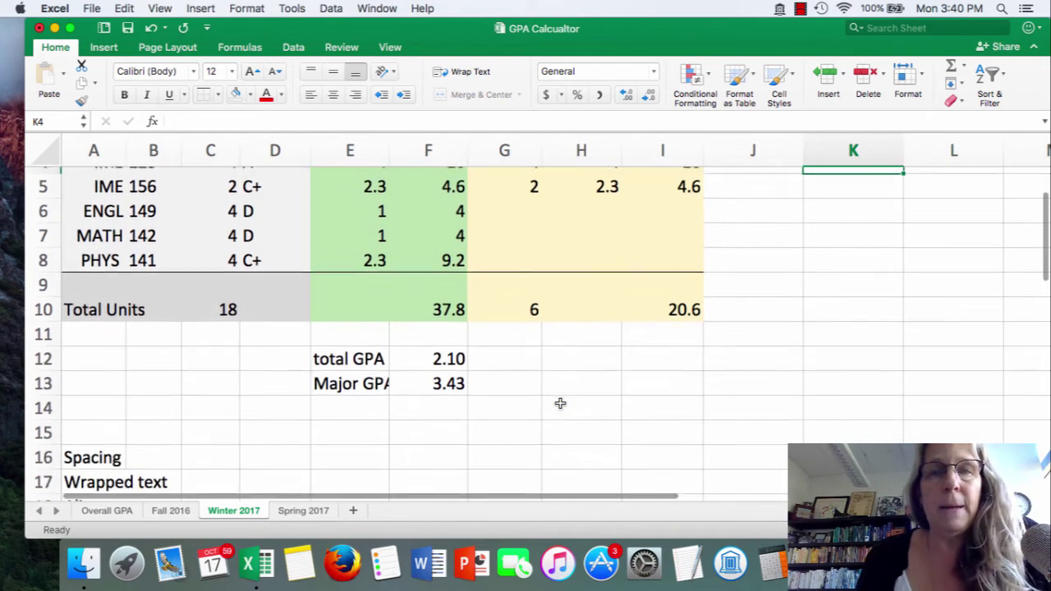
scroll(560, 403, up, 3)
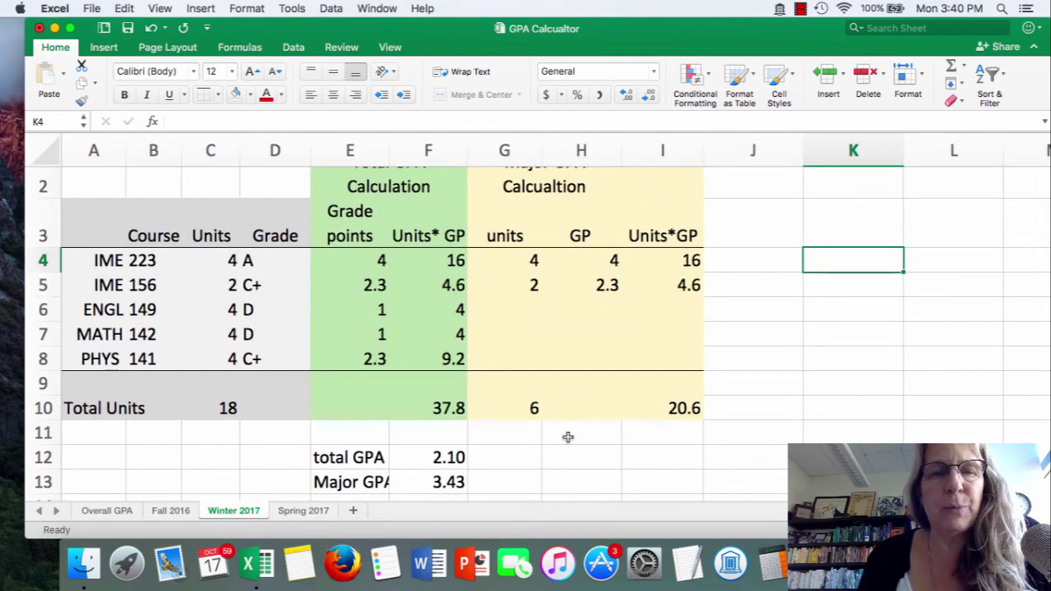
scroll(568, 437, down, 1)
click(335, 430)
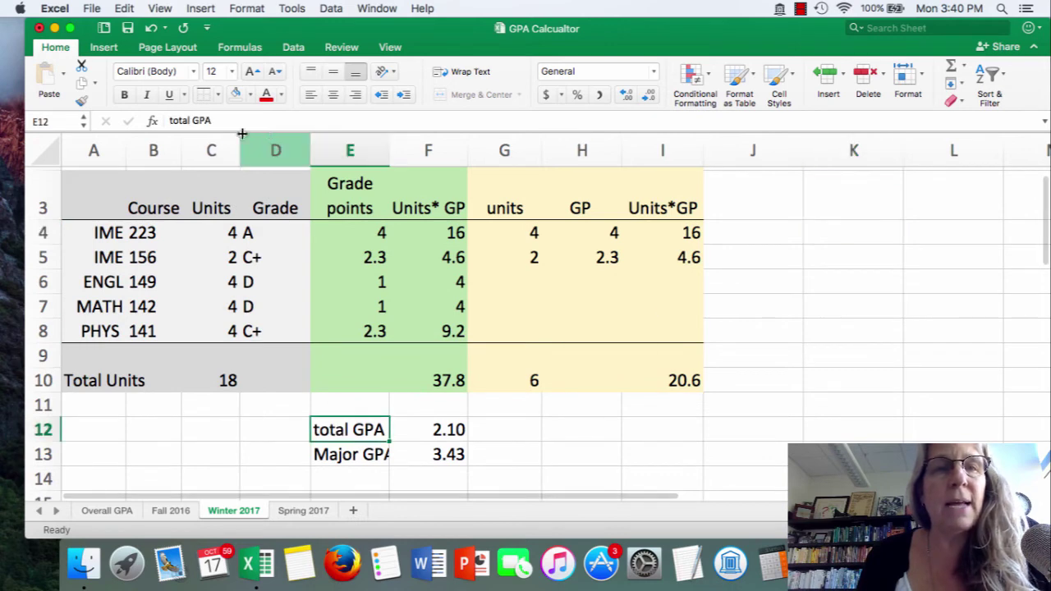
click(173, 120)
key(Delete)
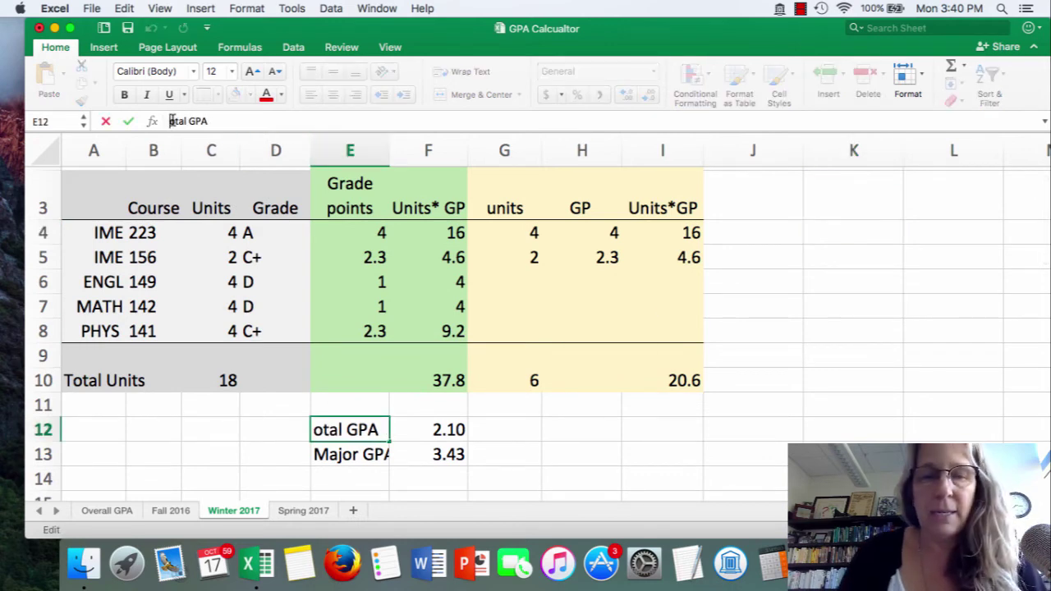
text(T)
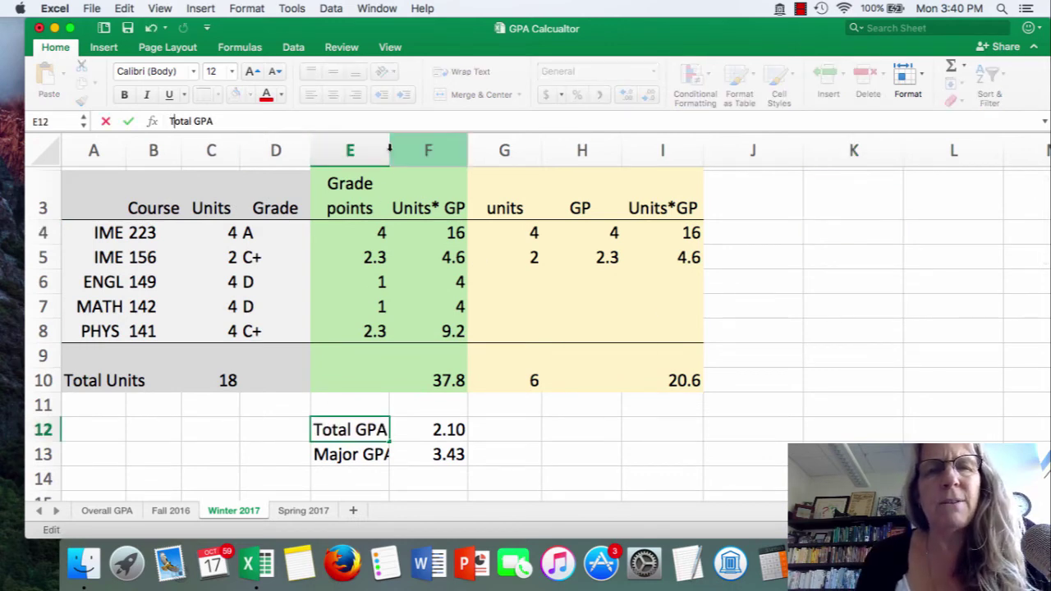
click(645, 406)
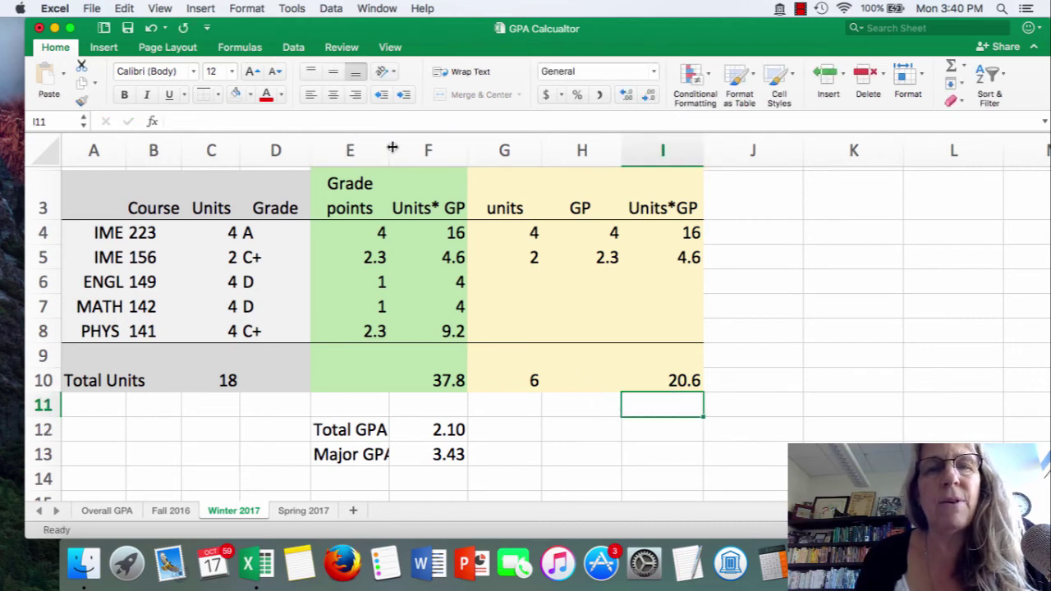
drag(386, 145, 401, 146)
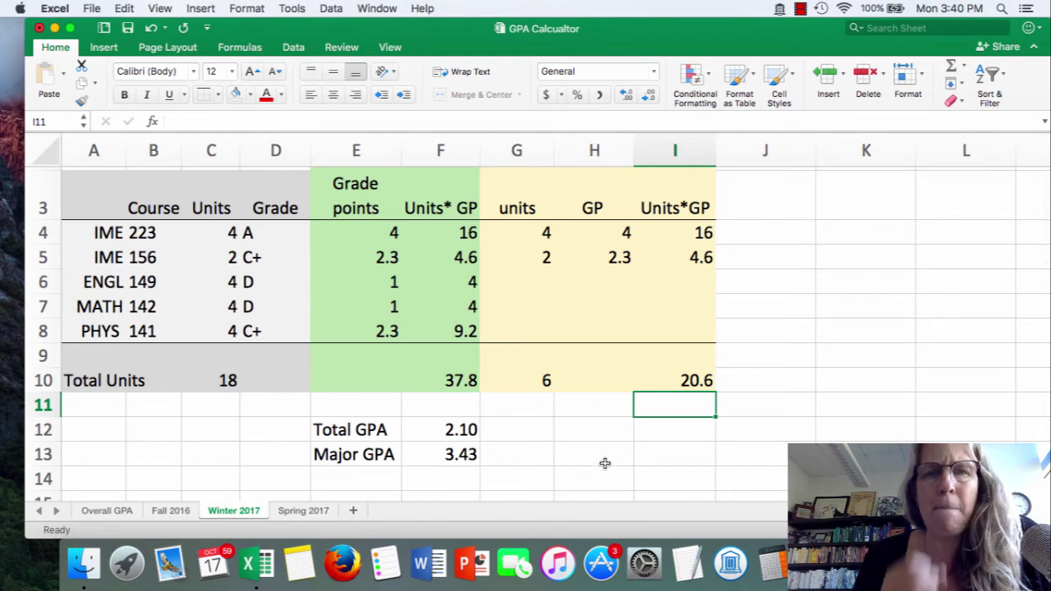
scroll(605, 463, up, 3)
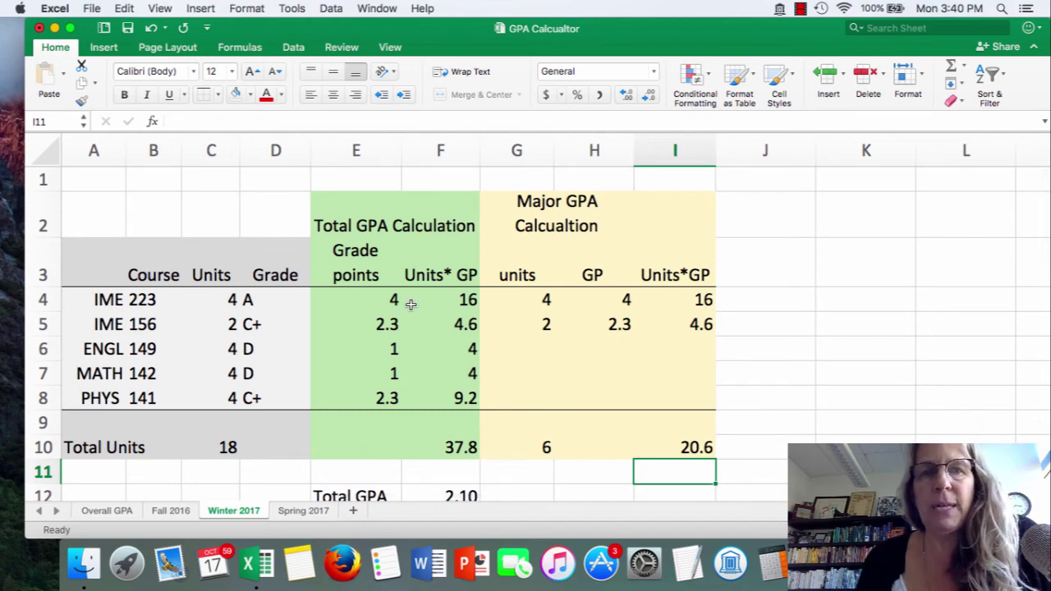
Step: Add a color key below the table with light grey in A12 and the label Input in B12
scroll(199, 393, down, 1)
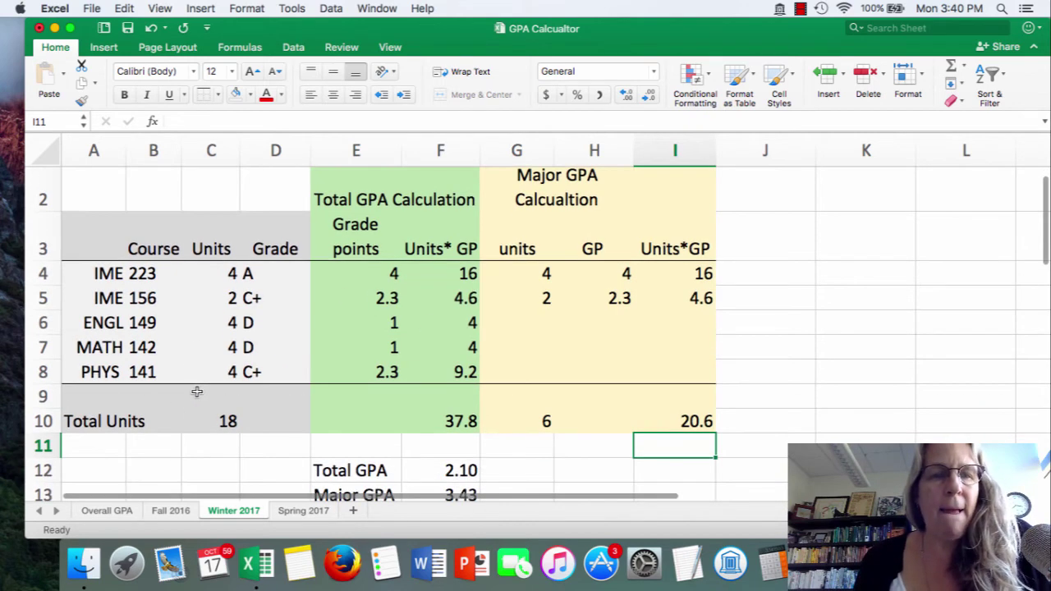
click(121, 469)
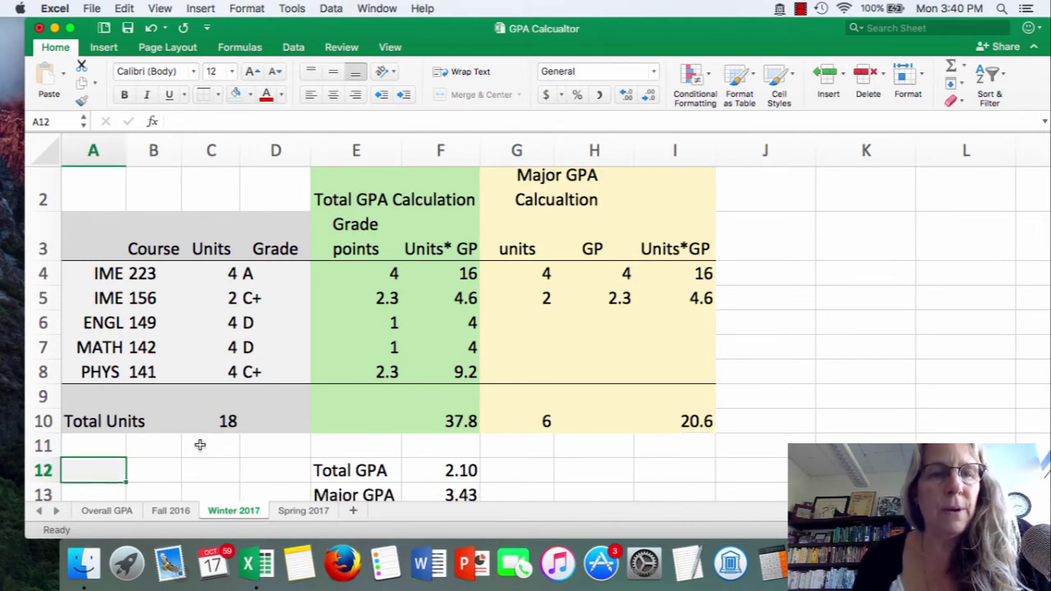
click(169, 469)
text(In)
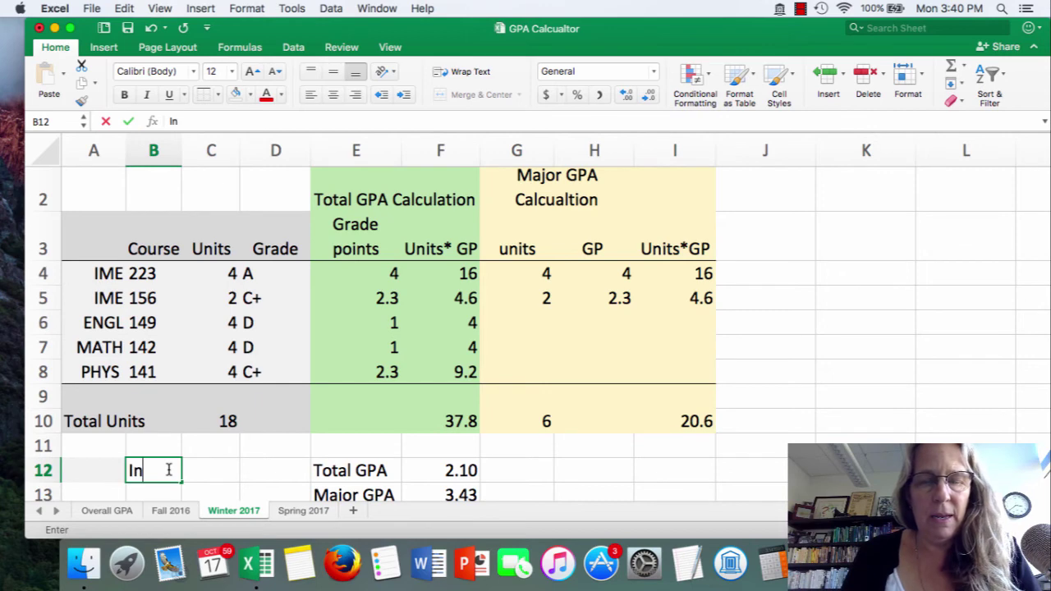
text(put)
key(Return)
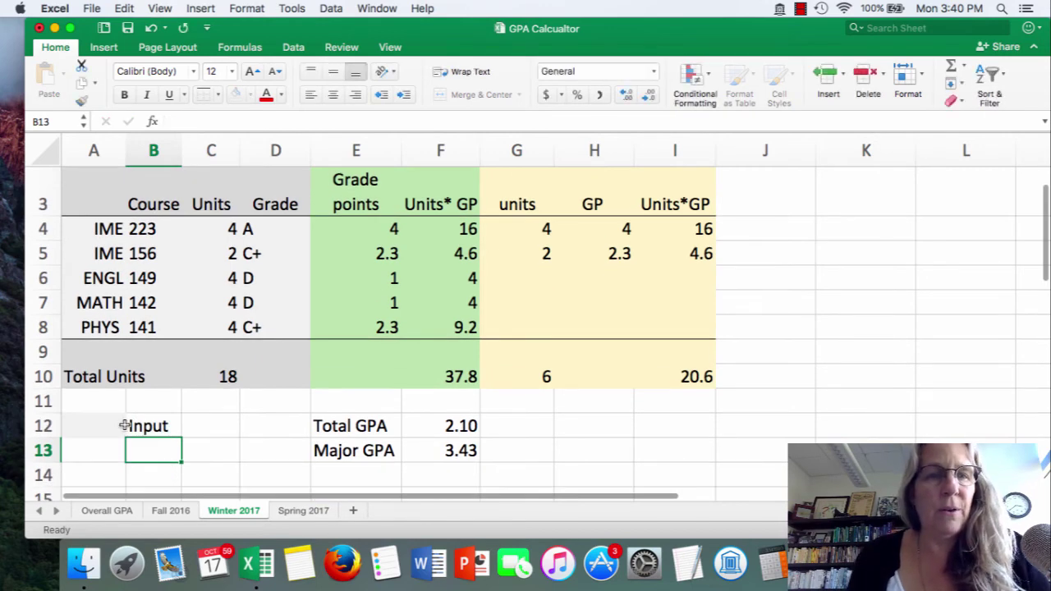
Step: Examine the finished Fall 2016 sheet's input key, borders and boxed GPA results as a formatting reference
click(79, 425)
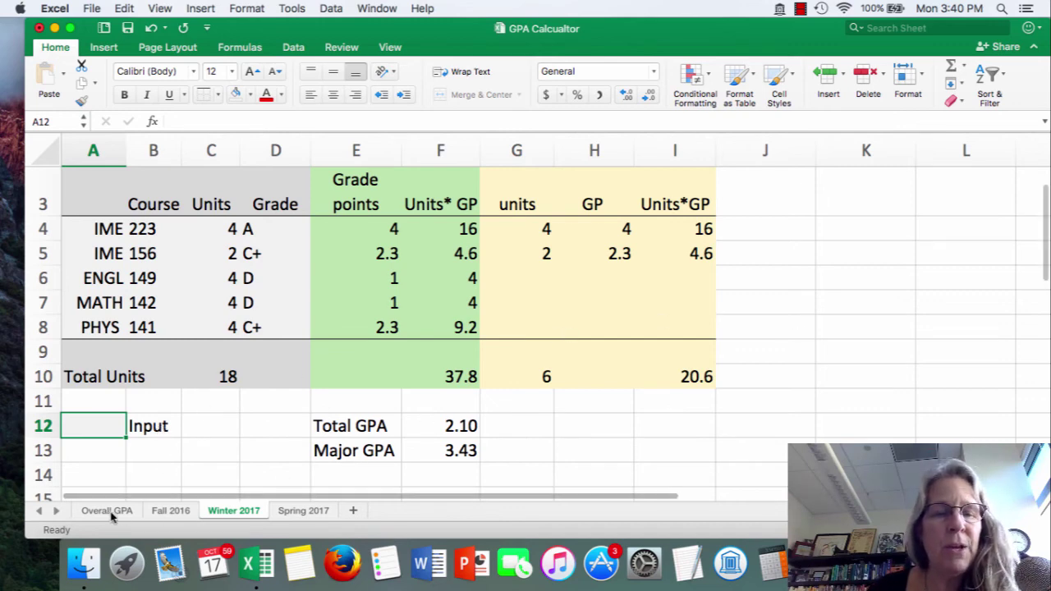
click(160, 509)
scroll(469, 363, down, 2)
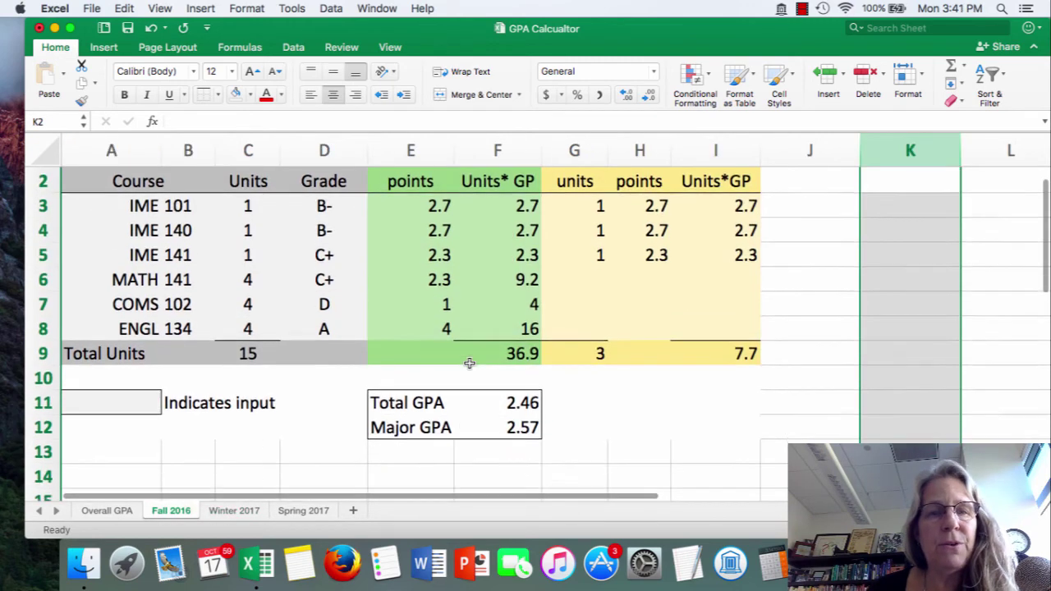
scroll(469, 364, down, 1)
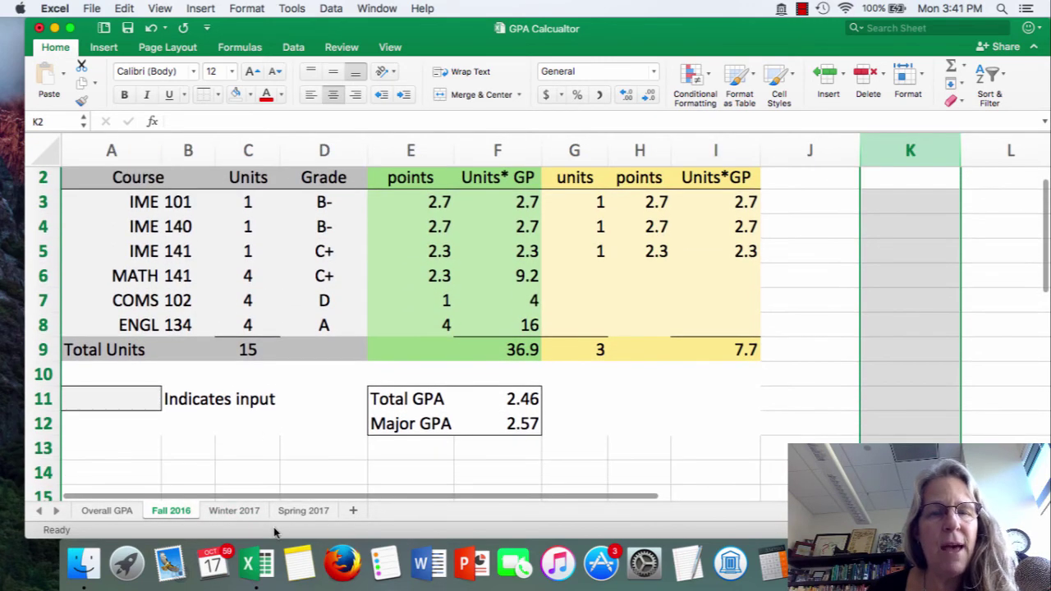
Step: On the Winter 2017 sheet, add outside borders around the GPA results in E12:F13 and around the input key cell A12
click(233, 510)
drag(320, 426, 452, 451)
click(218, 95)
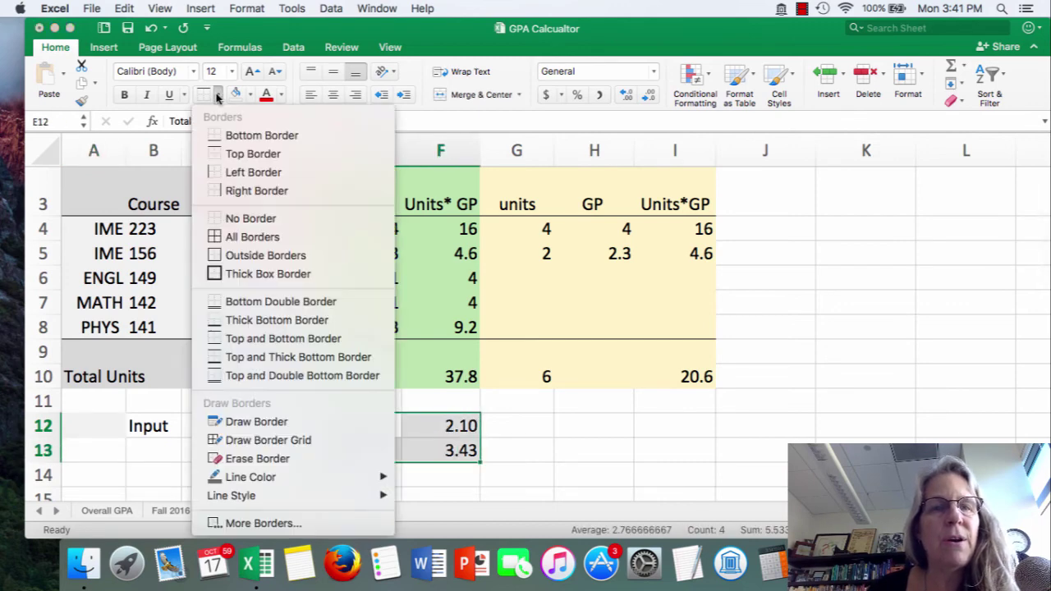
click(247, 256)
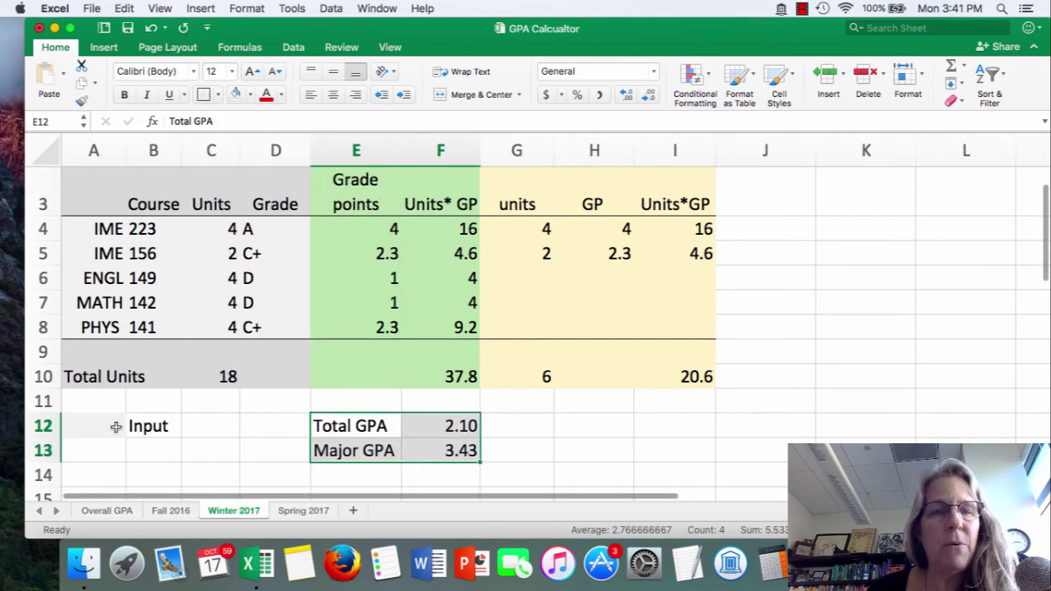
click(82, 424)
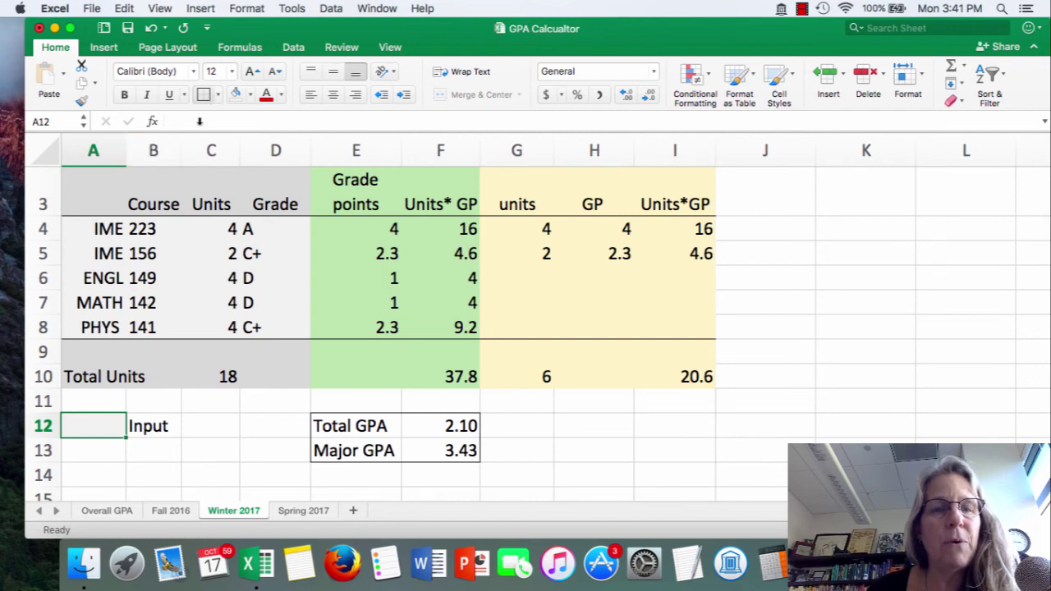
click(637, 448)
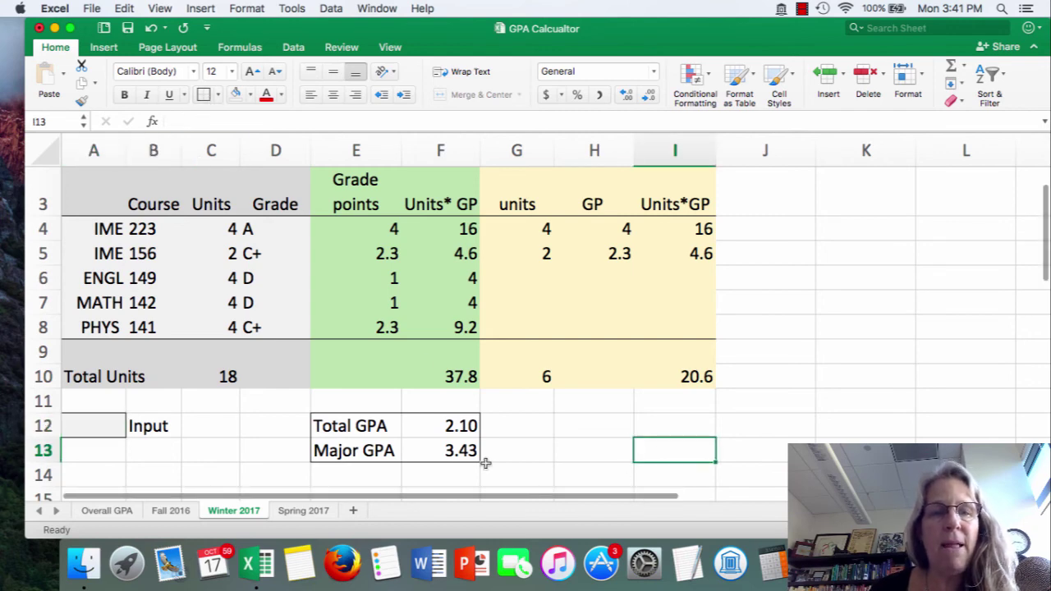
Step: Check the Fall 2016 sheet's formatting and add a bottom border under the two GPA calculation headings in E2:I2 of Winter 2017
click(170, 511)
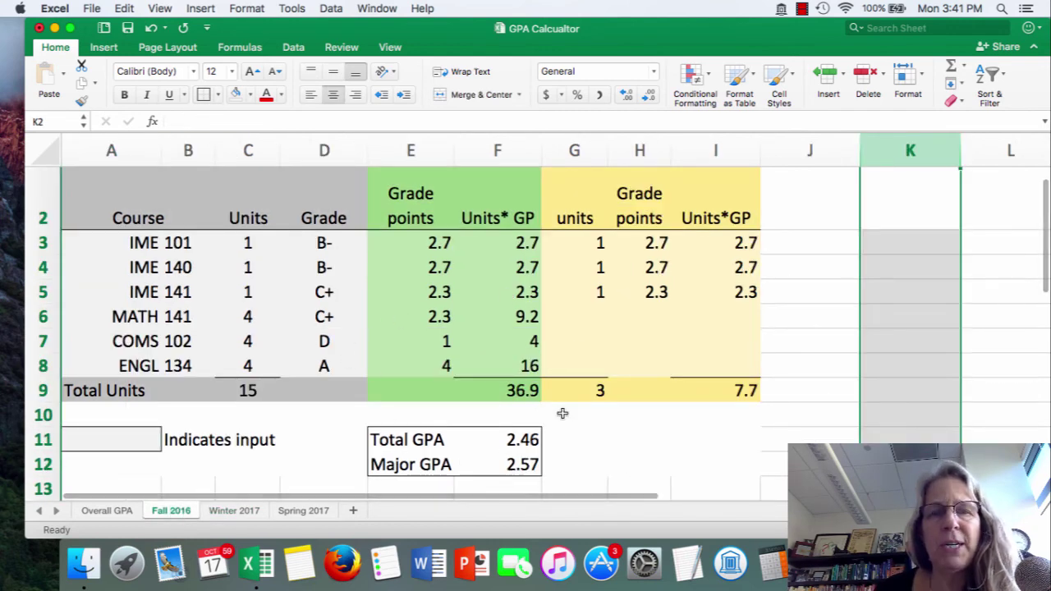
scroll(638, 443, up, 1)
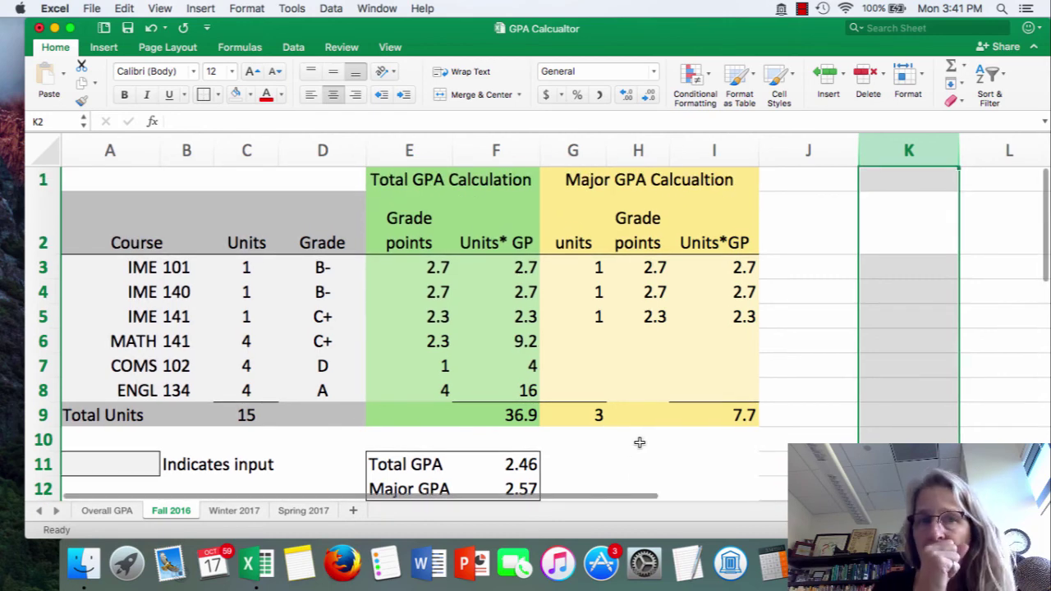
scroll(639, 443, down, 3)
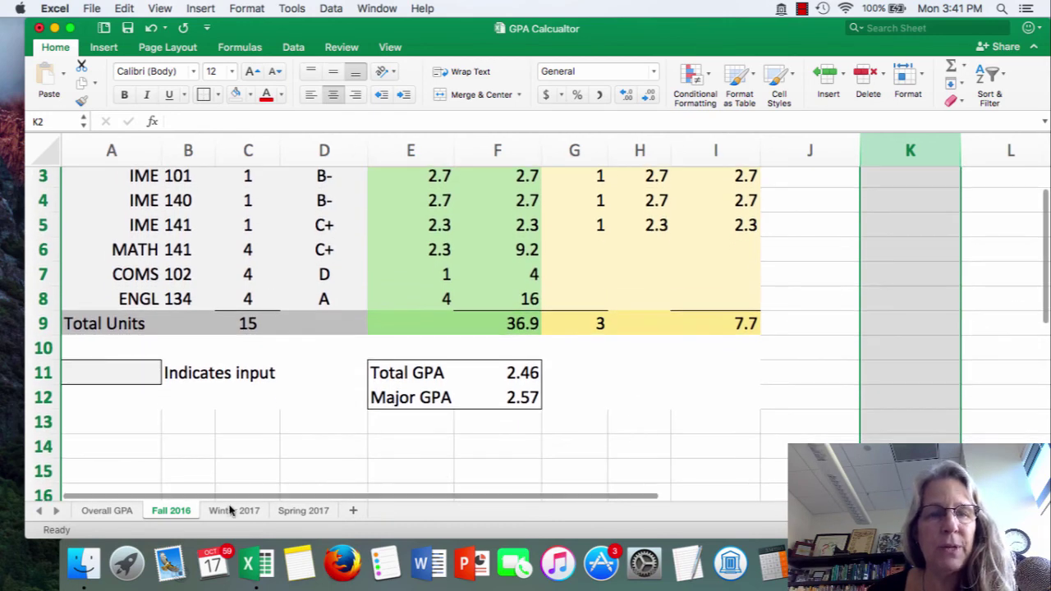
click(231, 510)
scroll(707, 250, up, 2)
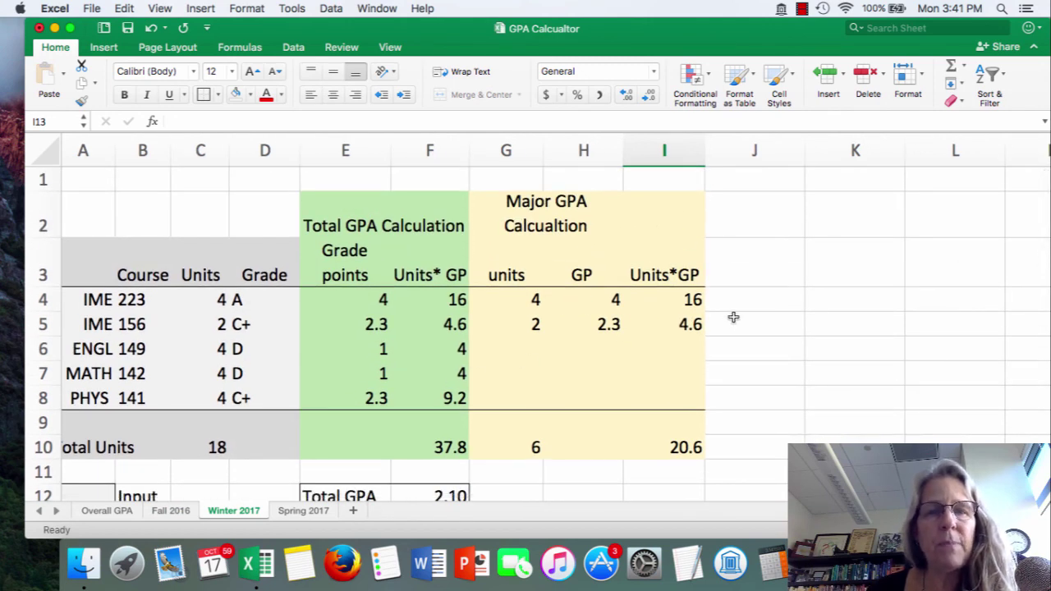
drag(353, 216, 560, 230)
drag(625, 233, 649, 233)
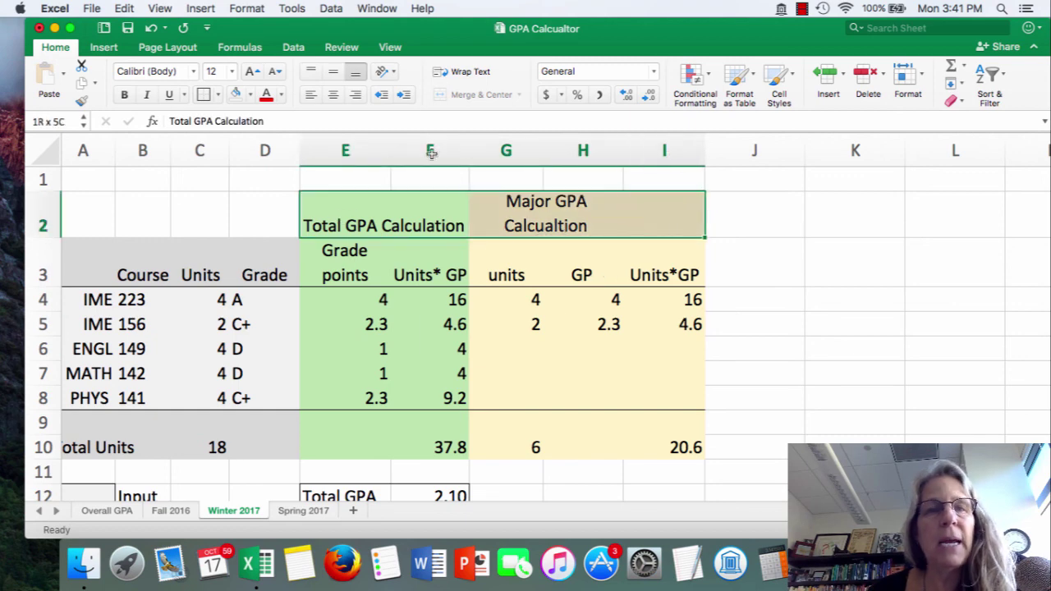
click(219, 94)
click(220, 155)
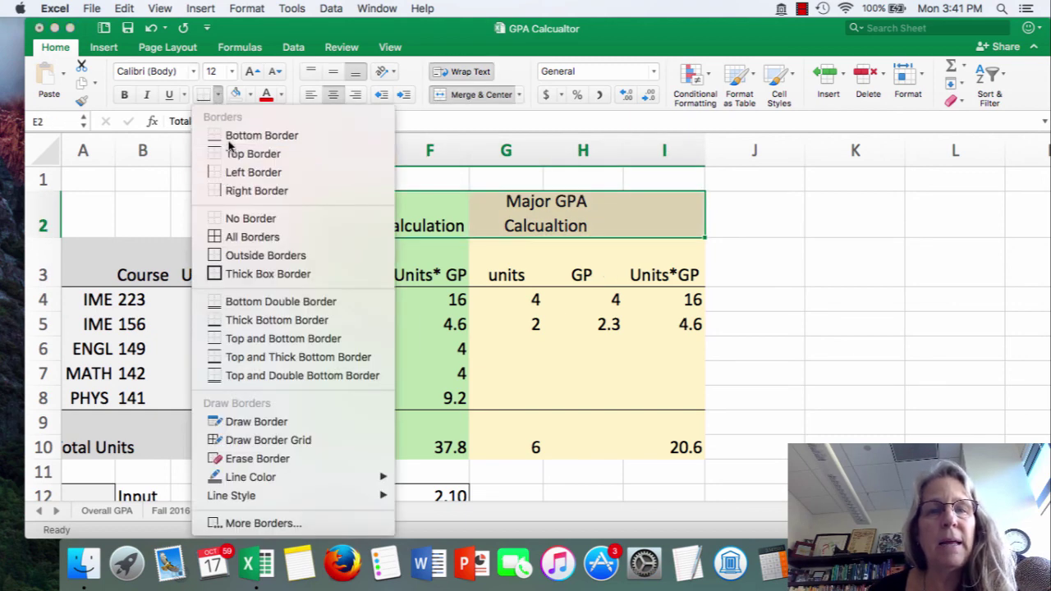
click(862, 358)
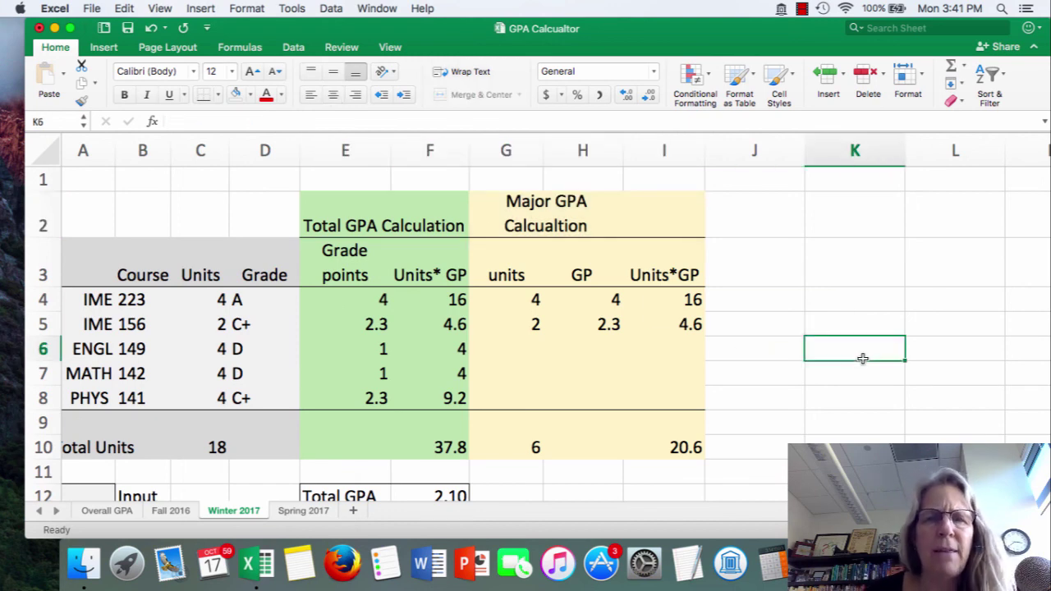
scroll(862, 358, down, 3)
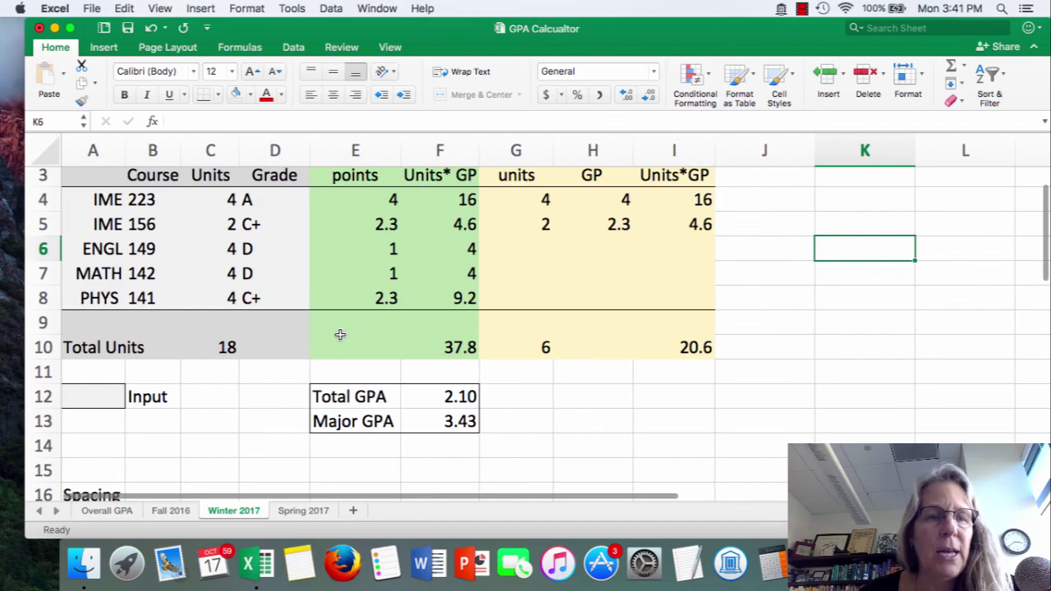